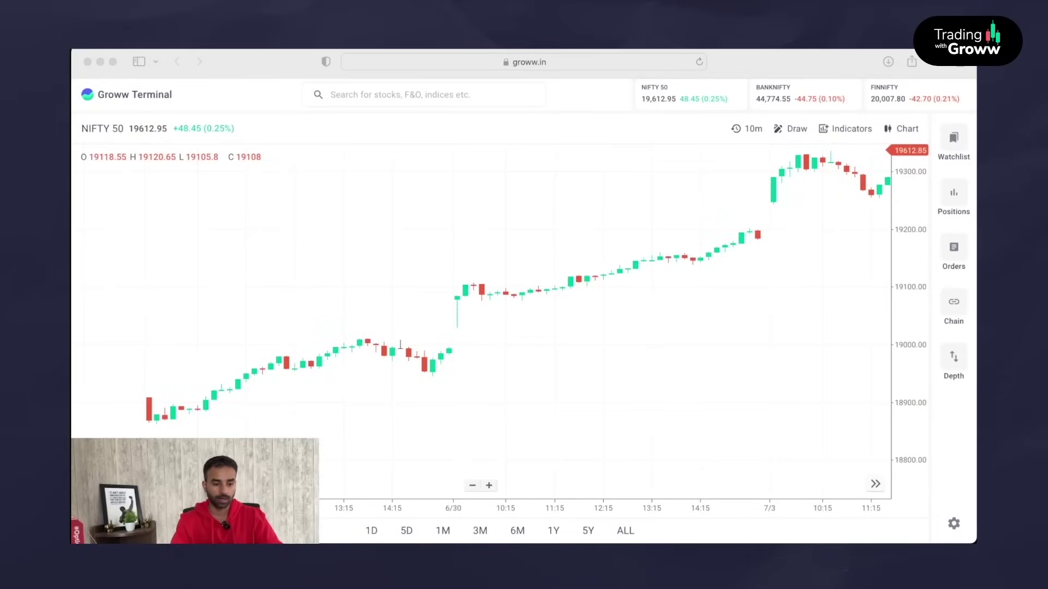
View the NIFTY 27 Jul price charts for the 19100 Call, the 18900 Call and the 19400 Call
click(238, 469)
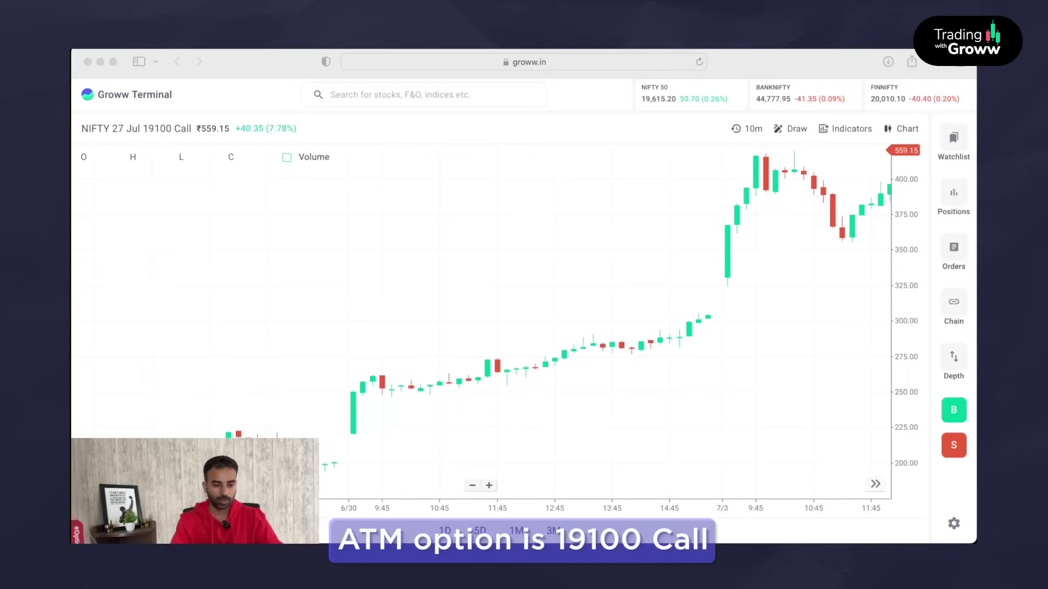
click(331, 94)
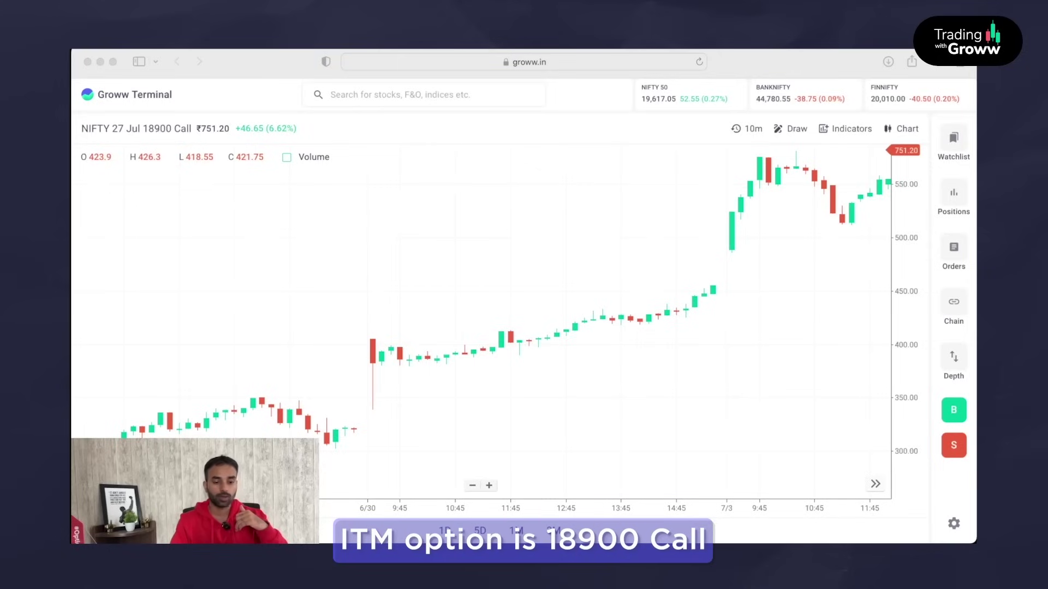
key(super+Tab)
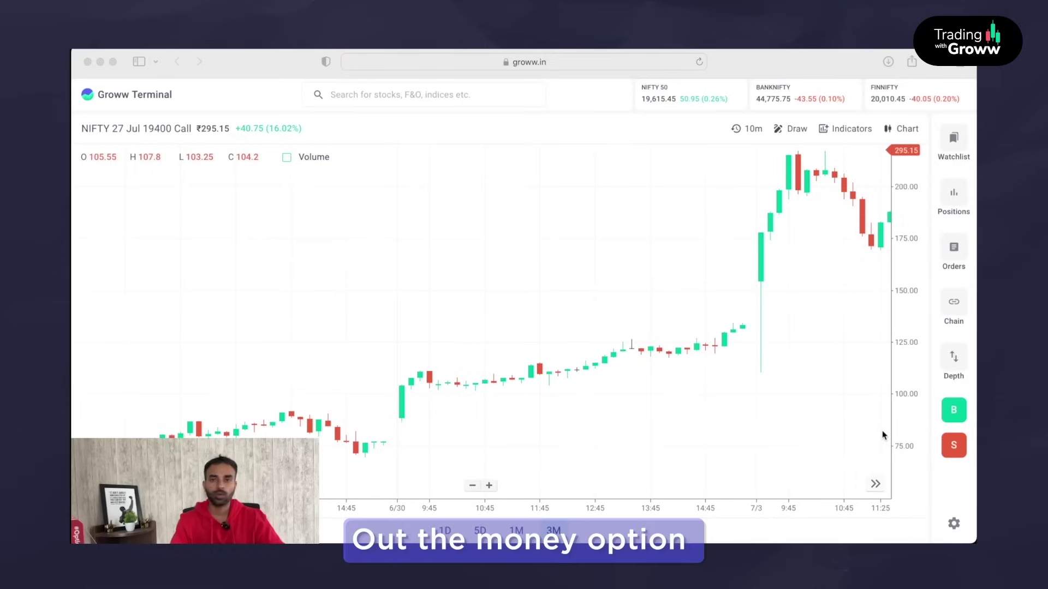
Switch to the Excel workbook Book2 and look over the ATM, ITM and OTM entries in the Type column
click(349, 532)
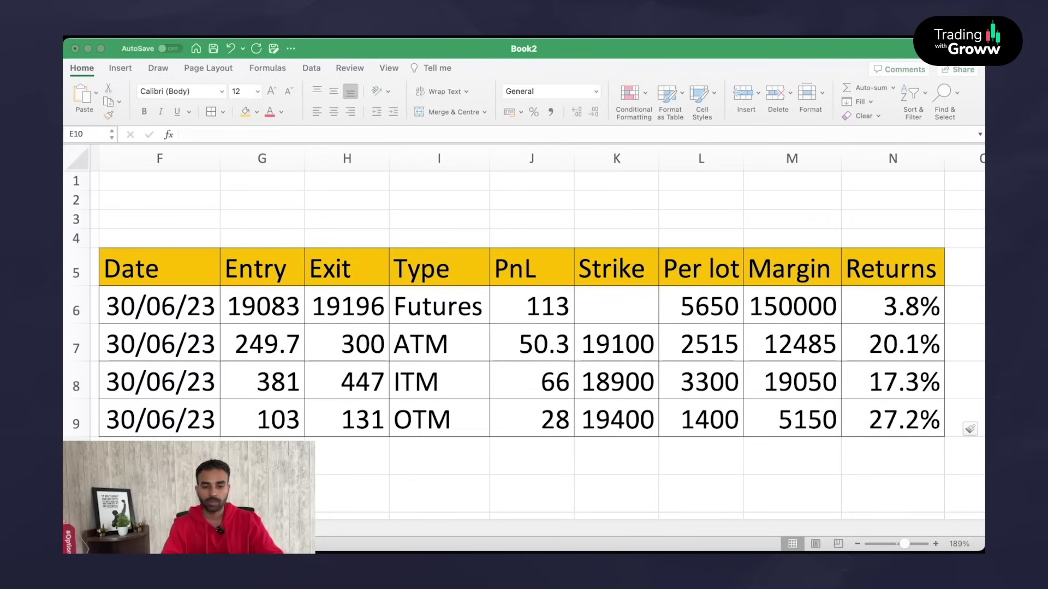
key(super+Tab)
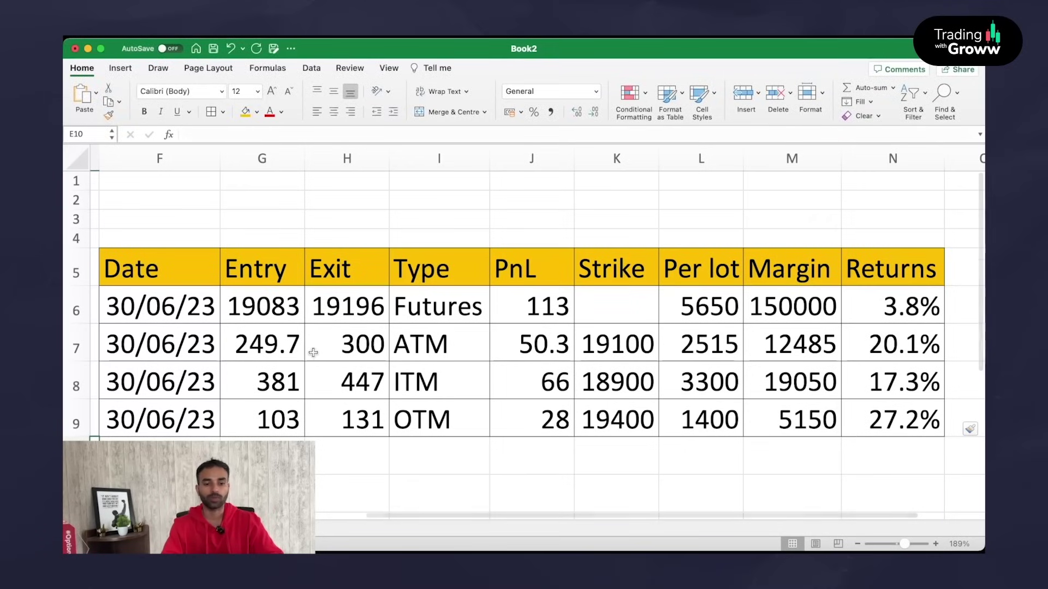
click(425, 339)
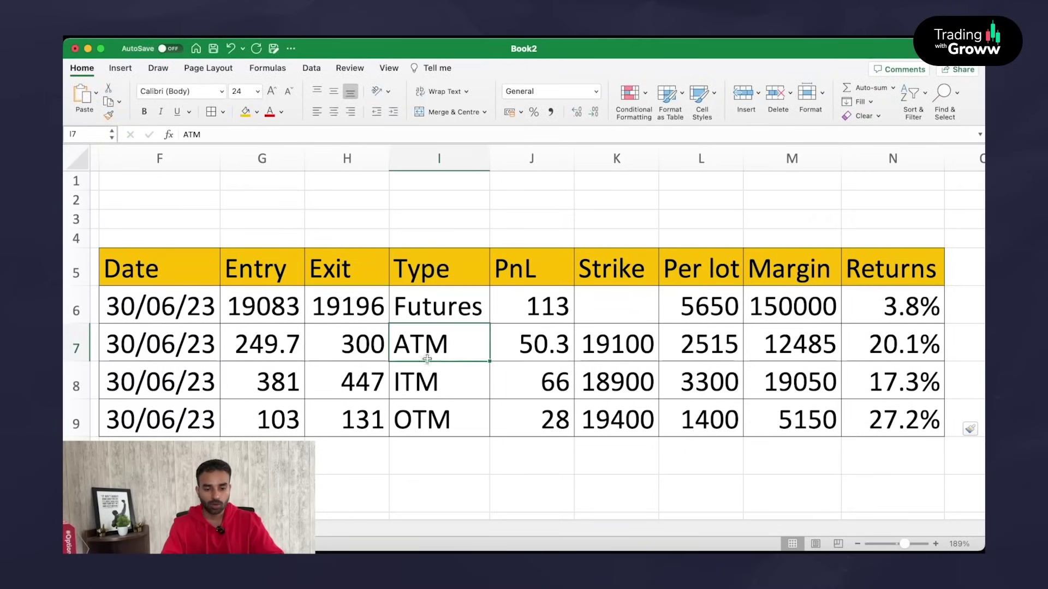
click(426, 379)
click(434, 413)
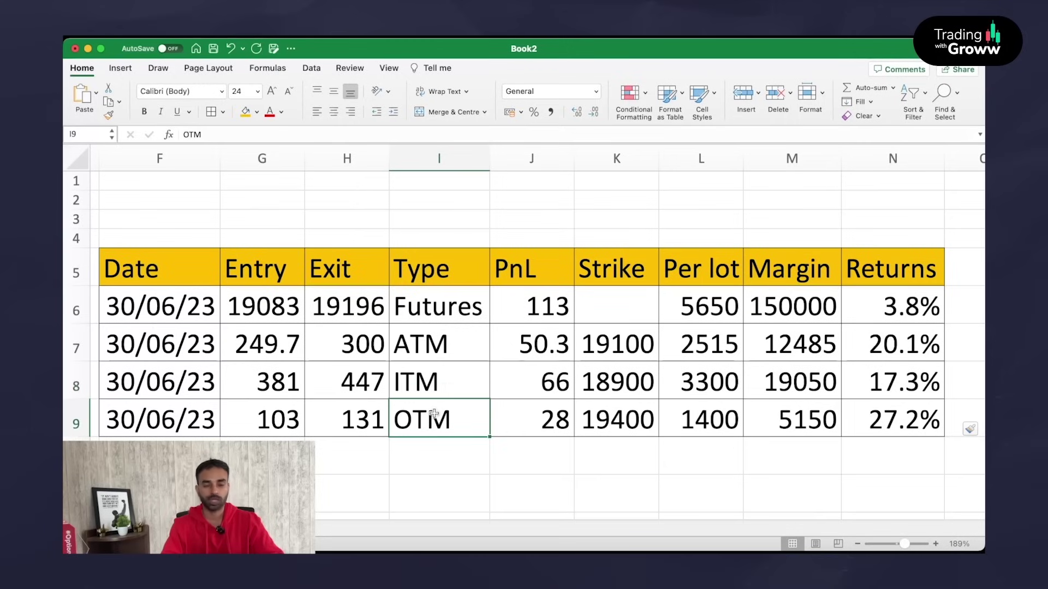
Examine the Futures row's entry, exit, PnL, per-lot profit, margin and returns cells in order
click(236, 311)
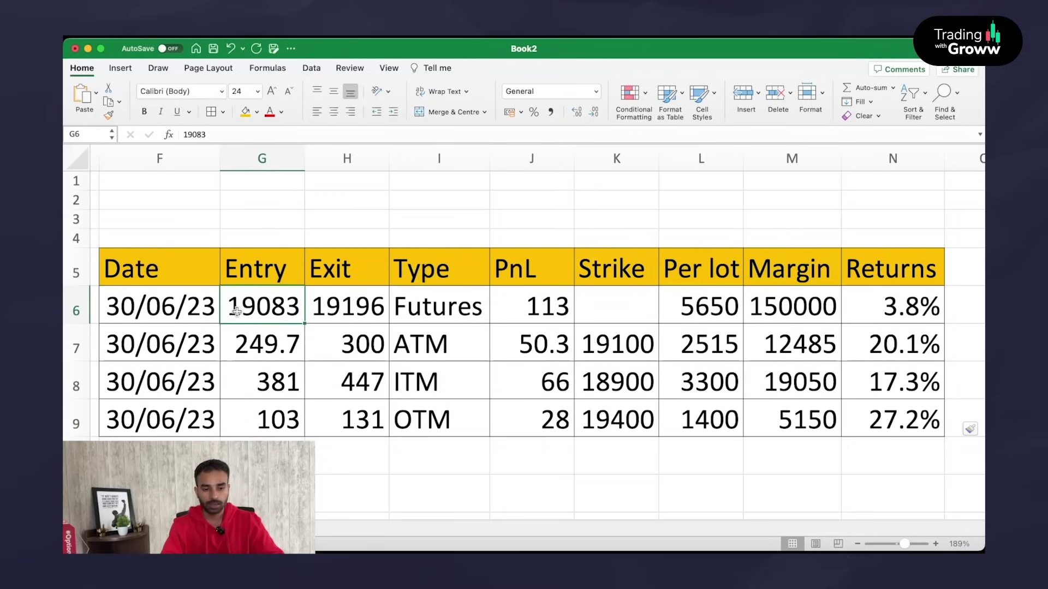
click(322, 306)
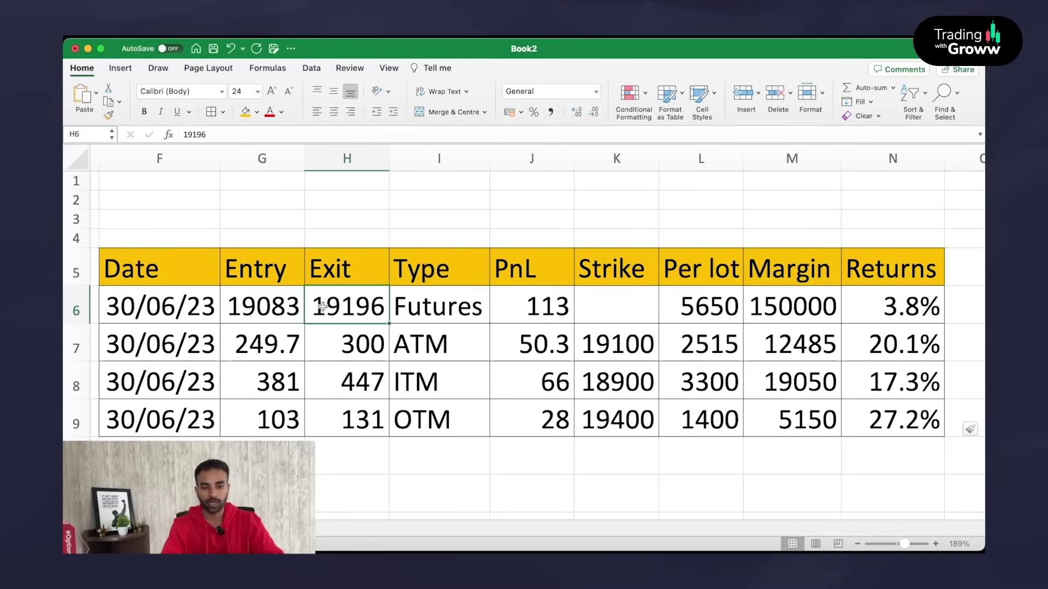
click(528, 312)
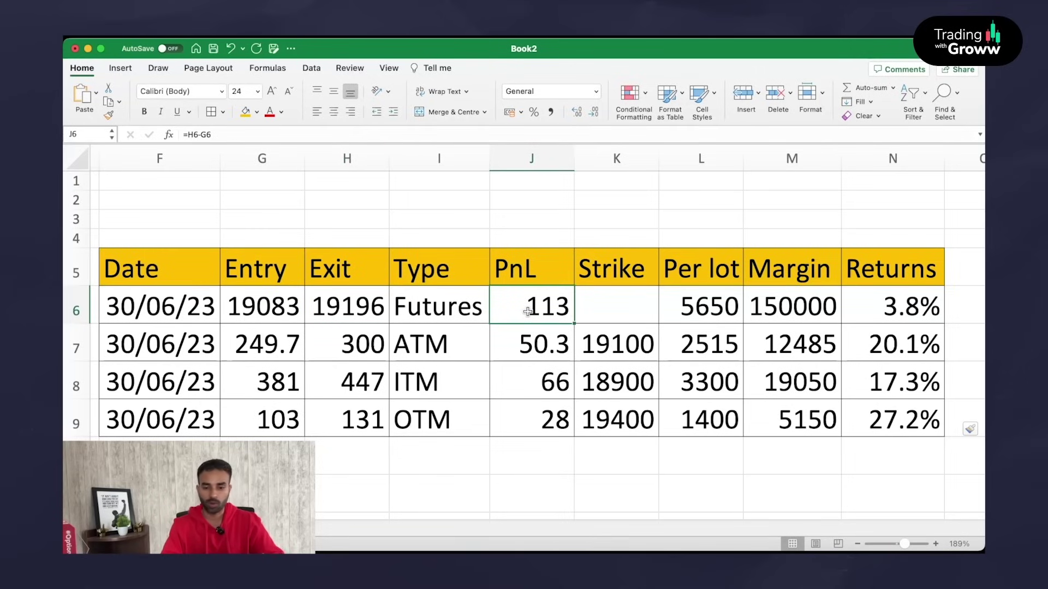
click(702, 306)
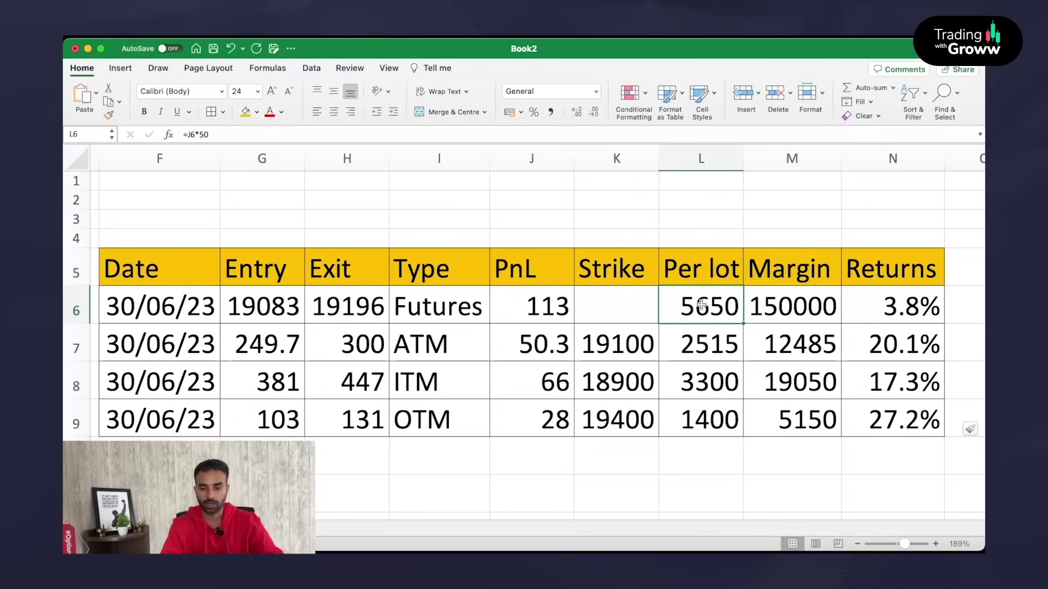
click(768, 302)
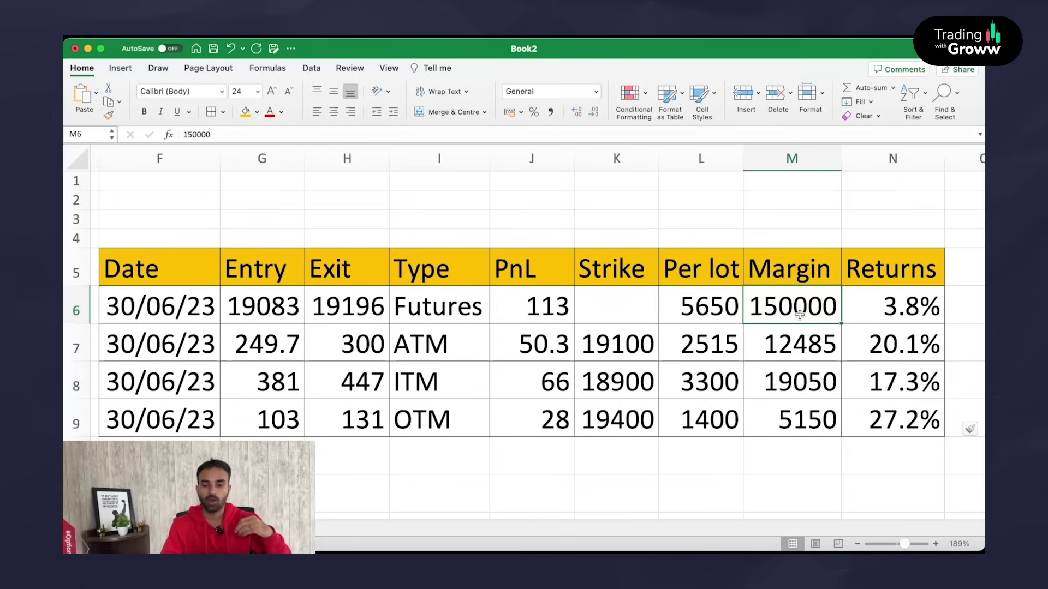
click(869, 303)
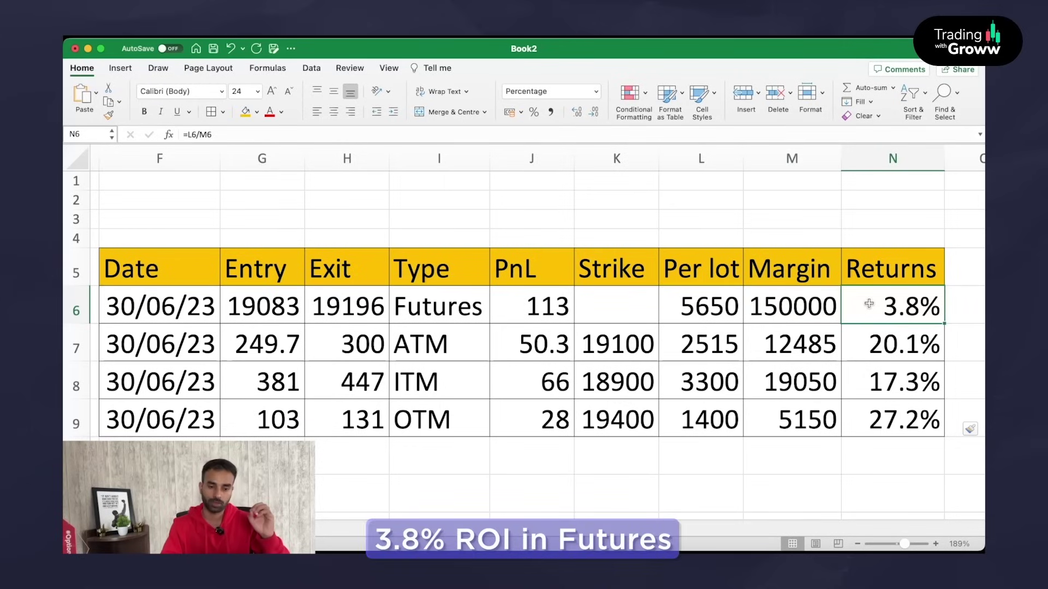
Examine the ATM option row's type, strike, entry, exit, PnL and per-lot profit cells
click(431, 352)
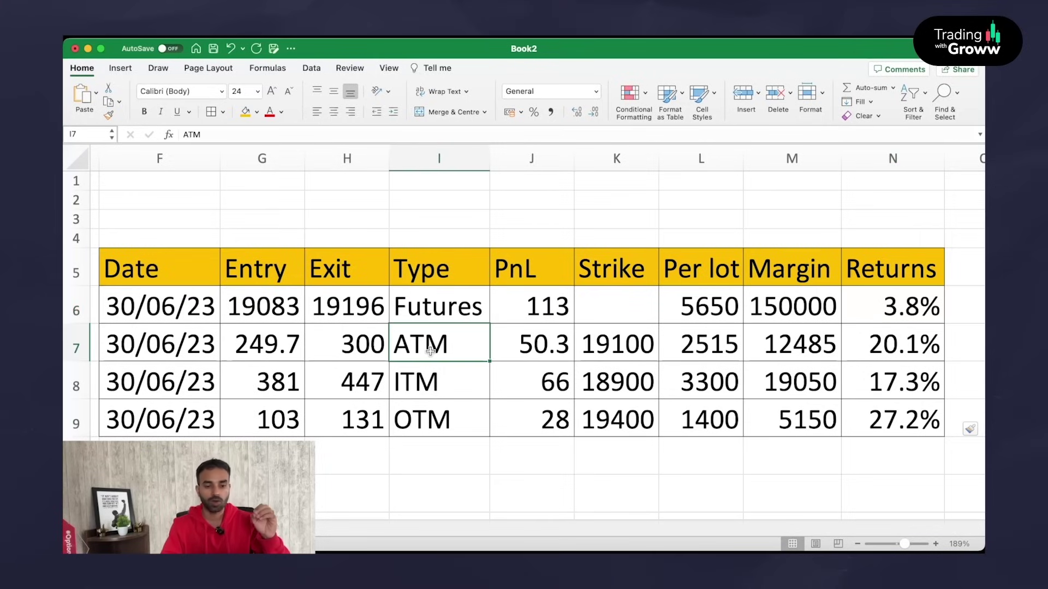
click(607, 341)
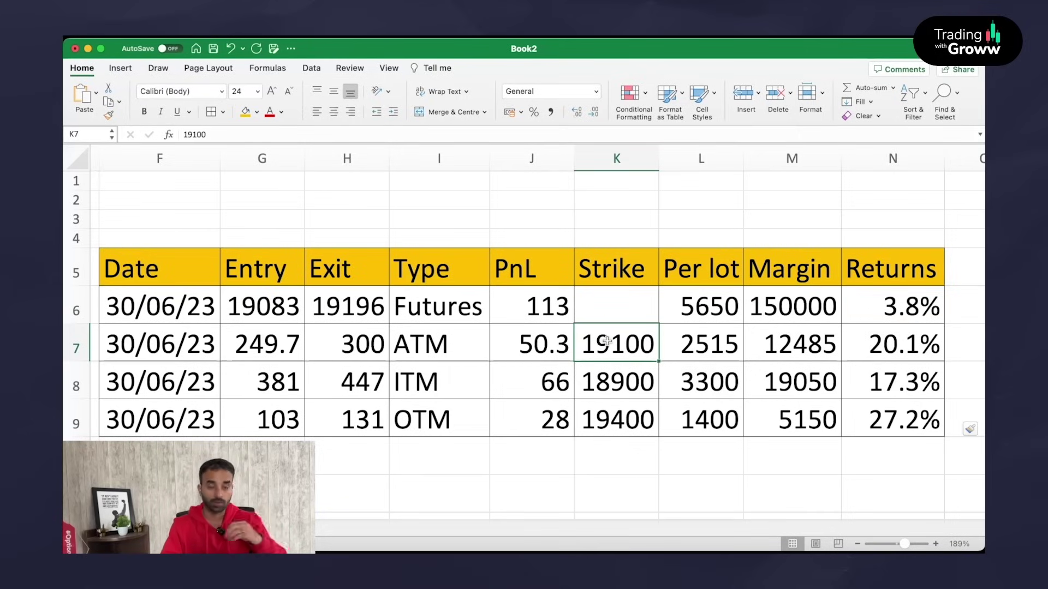
click(278, 349)
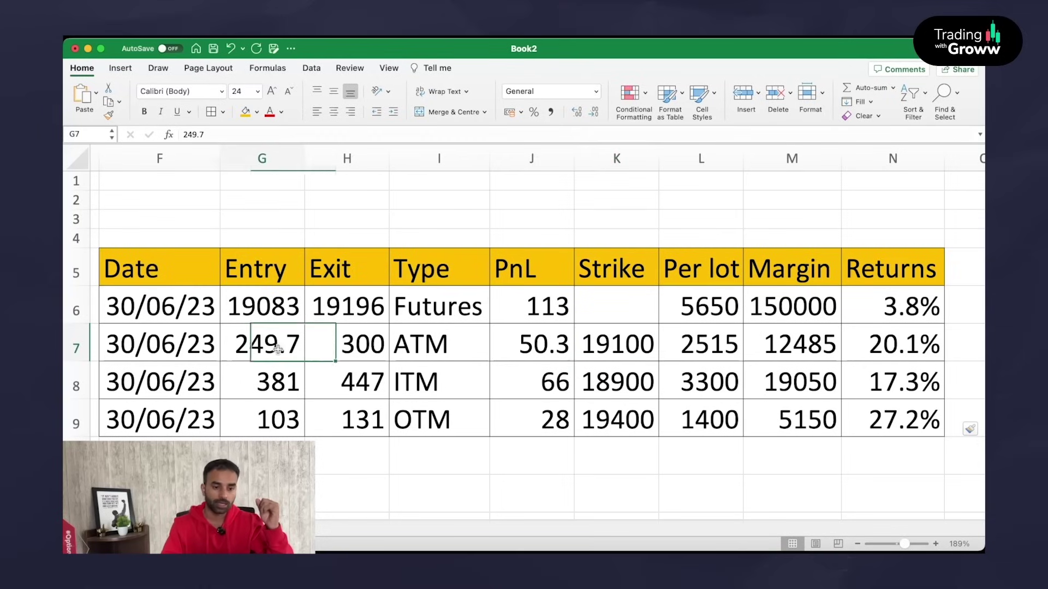
click(358, 345)
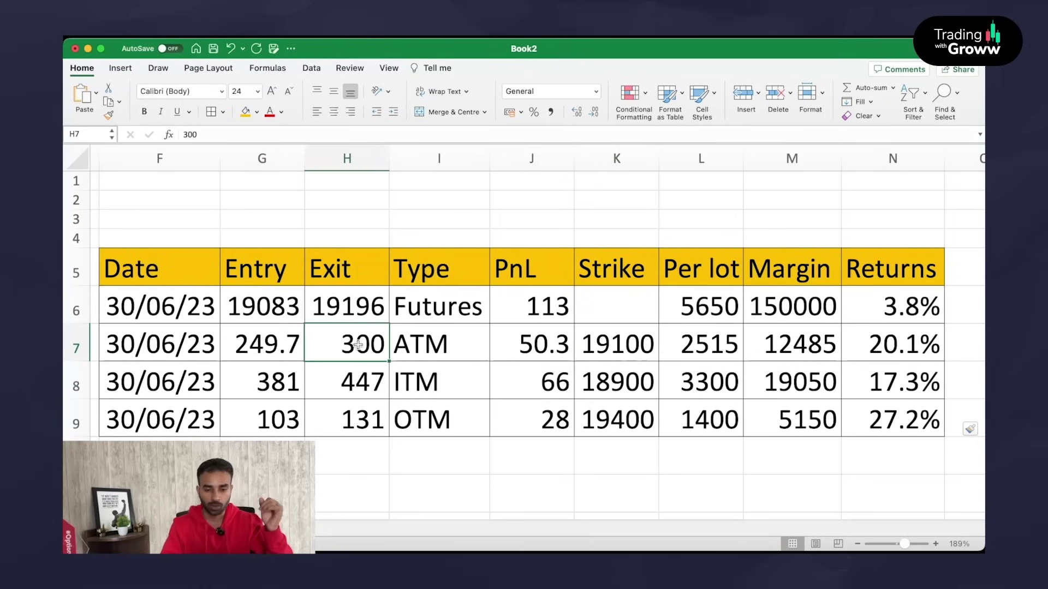
click(534, 347)
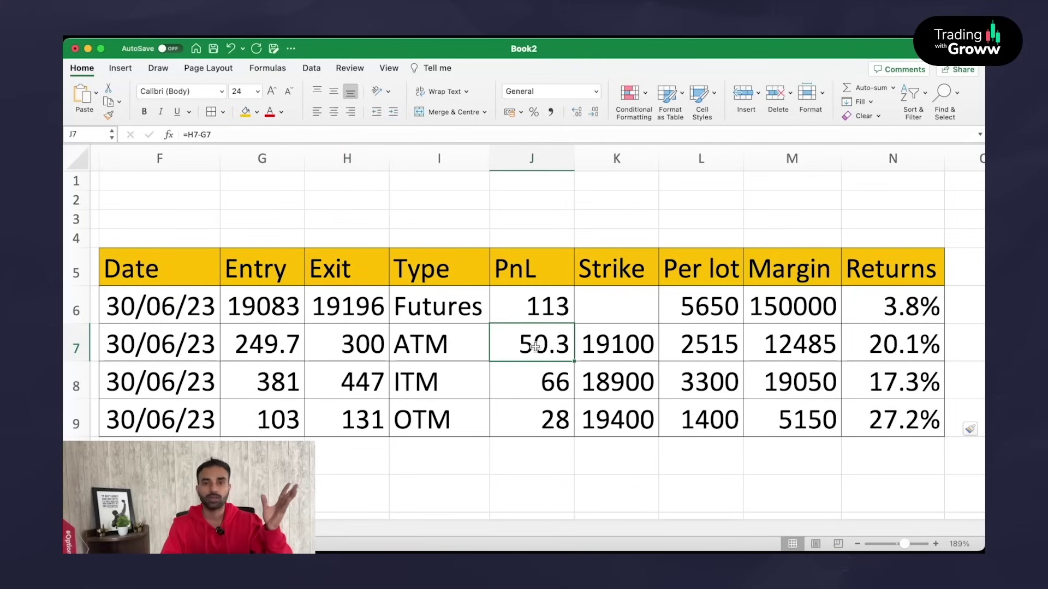
click(716, 340)
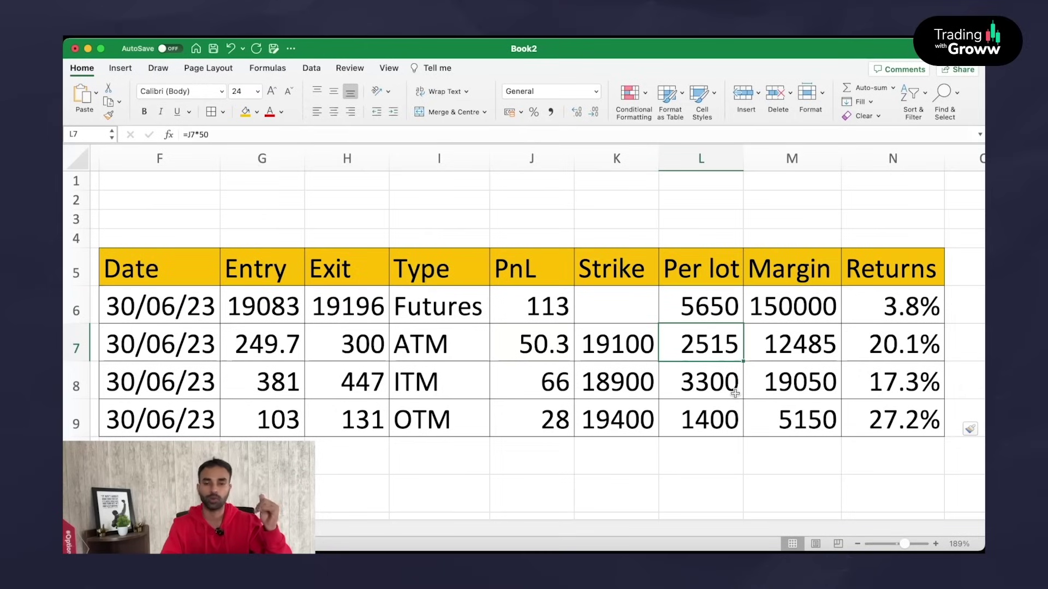
Inspect the ATM row's margin formula and the cell it references, and check the row's returns cell
click(806, 350)
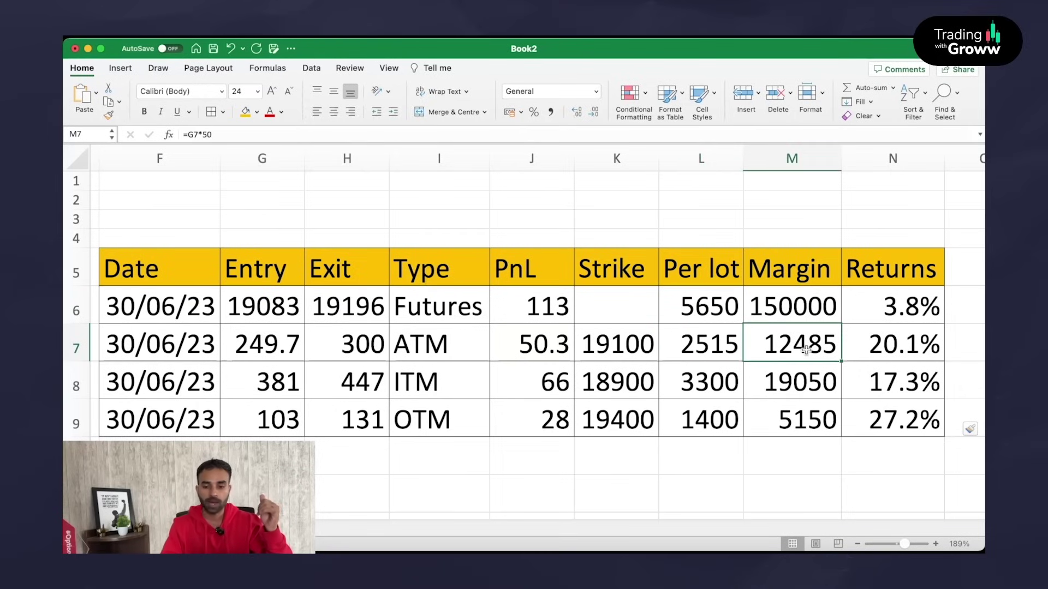
click(355, 136)
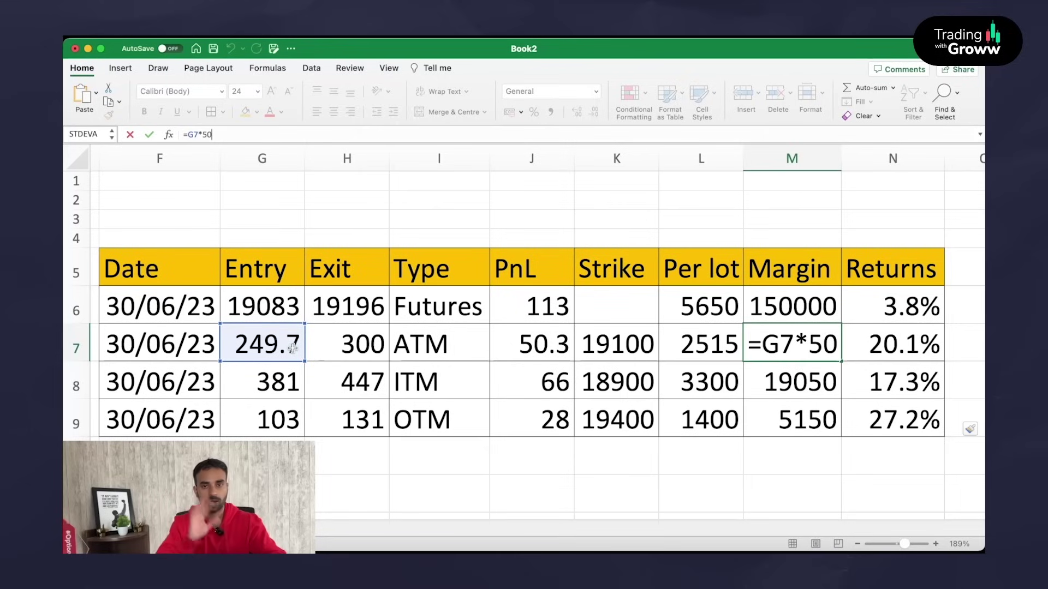
key(Return)
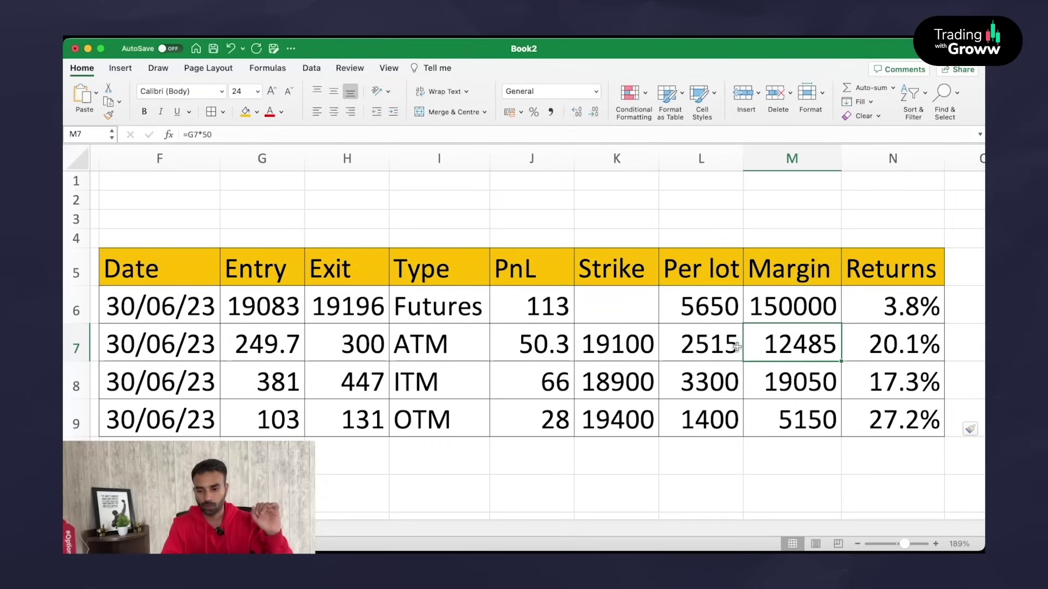
click(909, 349)
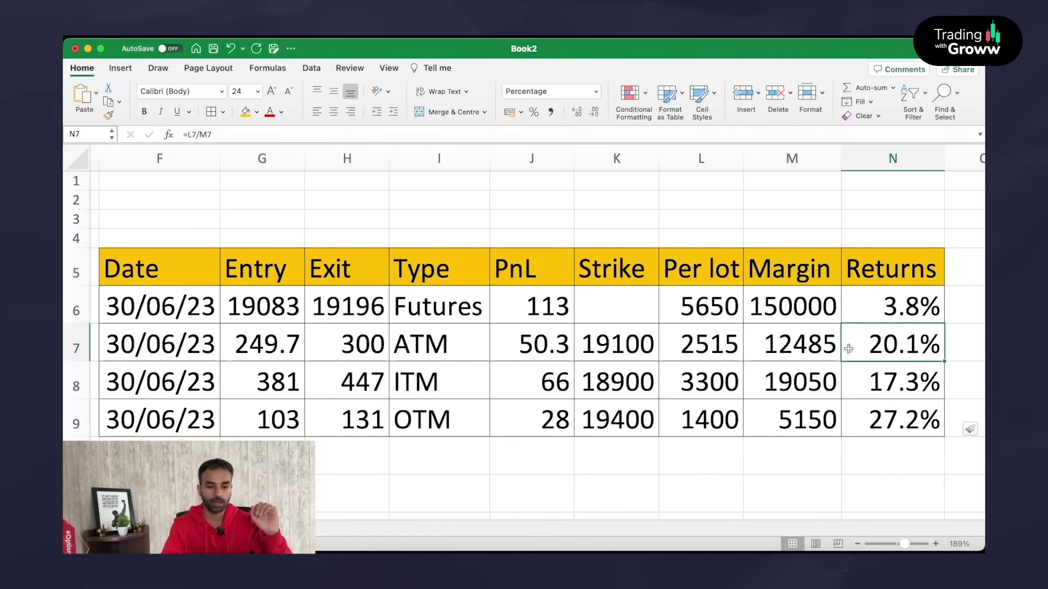
Examine the ITM option row from entry and exit through PnL, per-lot profit, margin and returns, rechecking its margin and entry cells
click(432, 379)
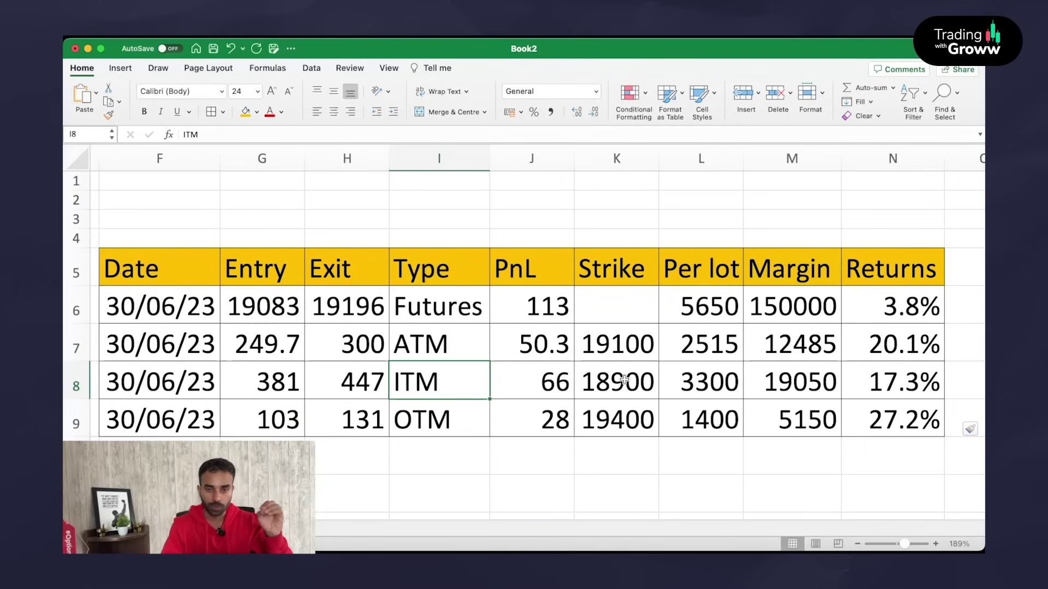
click(261, 378)
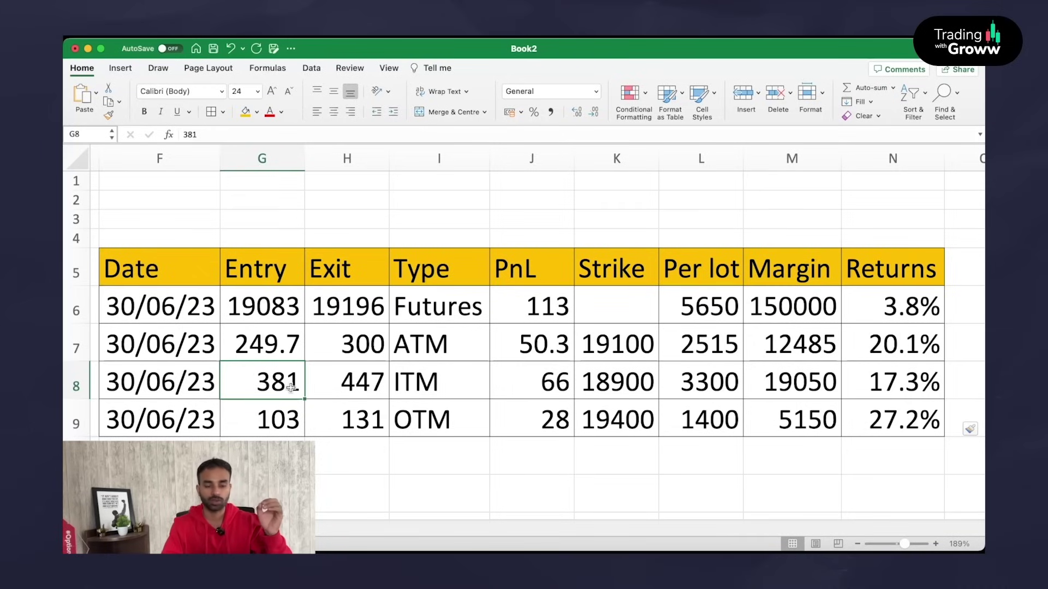
click(344, 387)
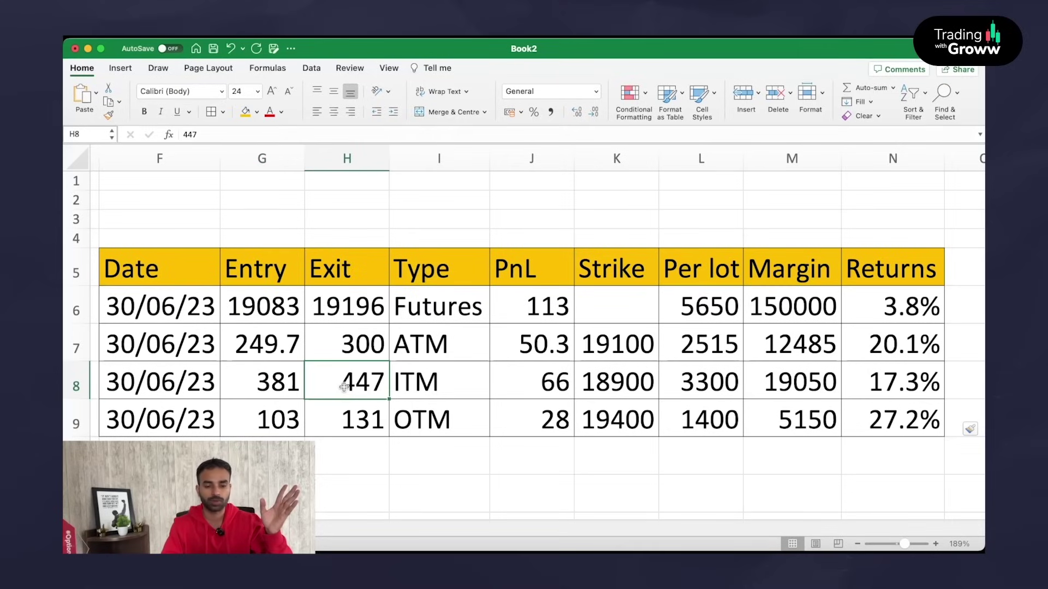
click(500, 384)
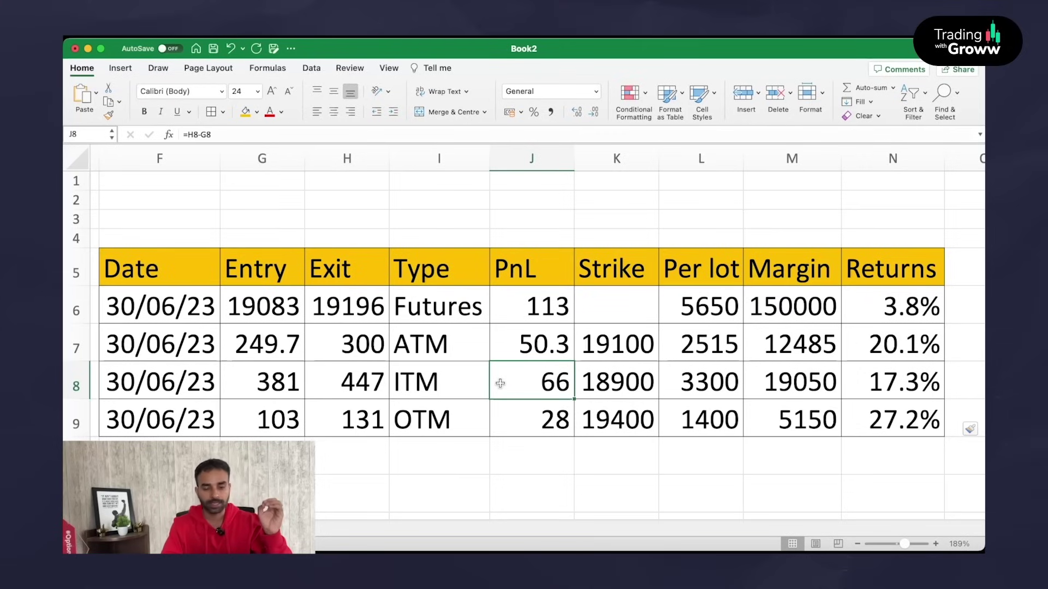
click(708, 376)
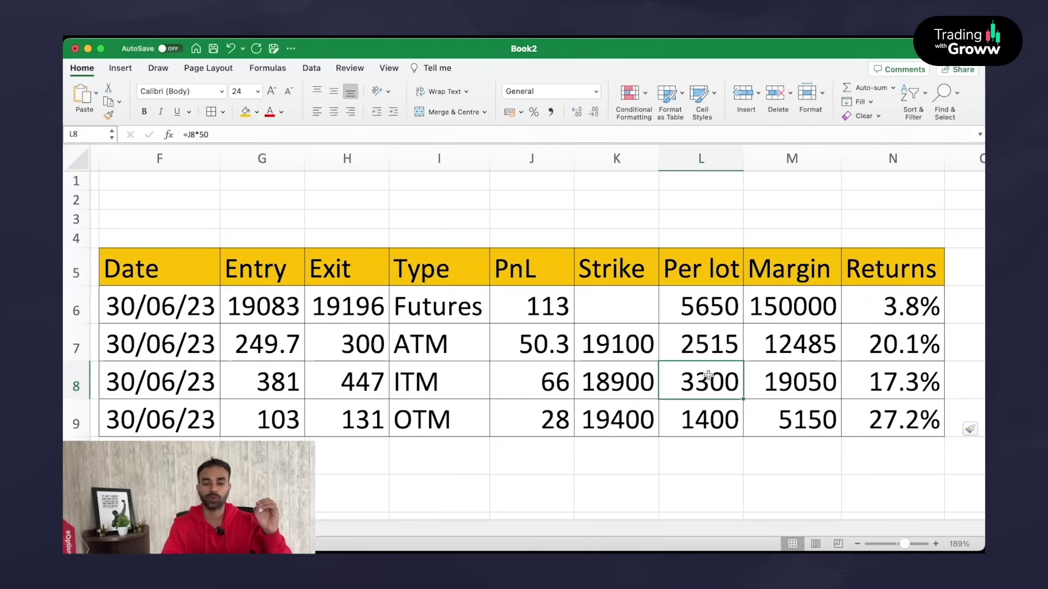
click(794, 385)
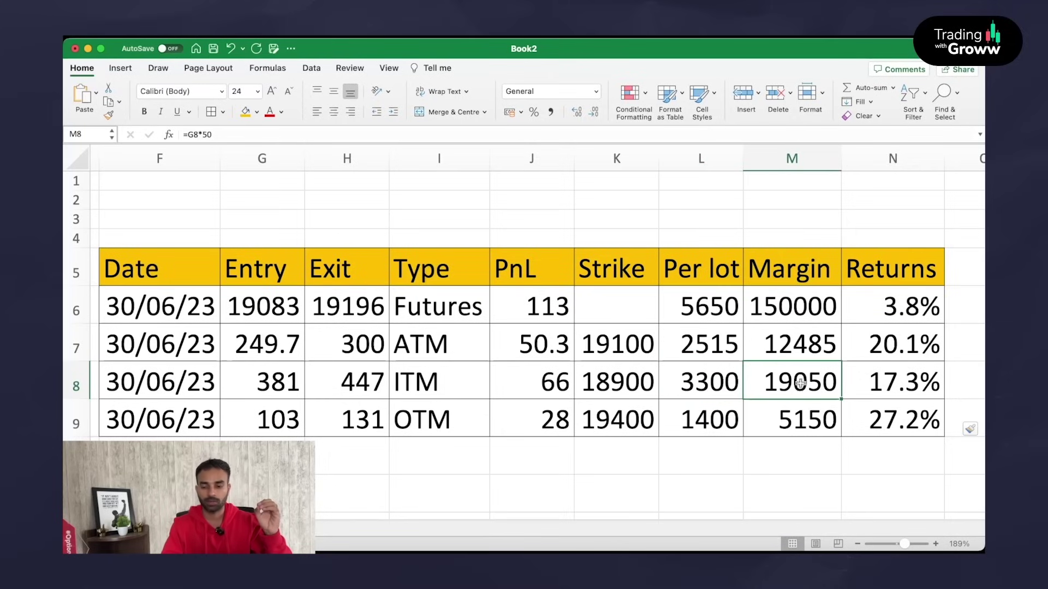
click(901, 383)
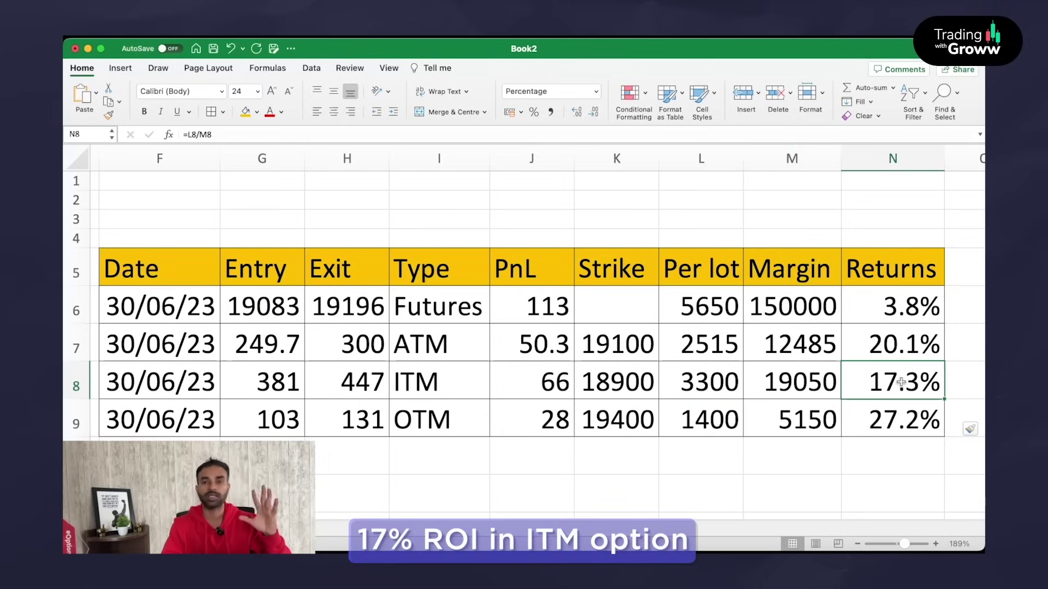
click(829, 383)
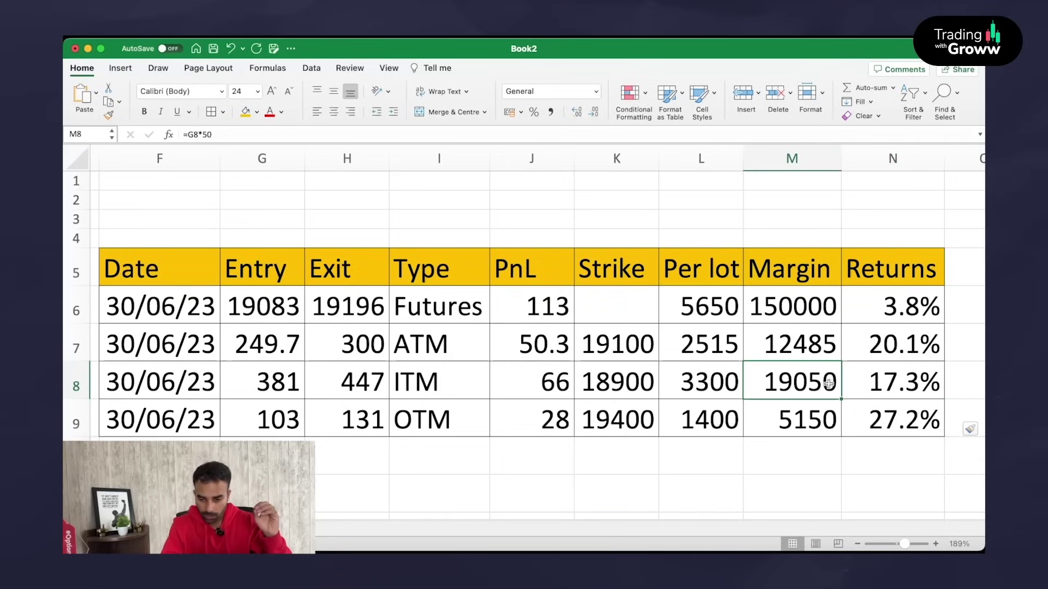
click(270, 386)
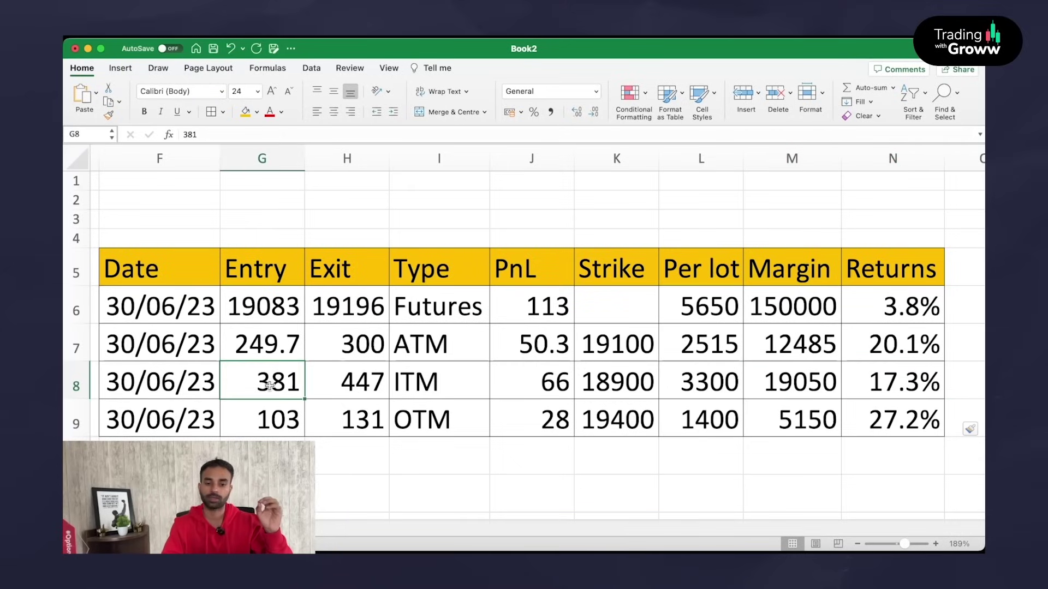
Examine the OTM option row from type, entry and exit through PnL, per-lot profit and margin, rechecking the margin's source entry cell
click(446, 420)
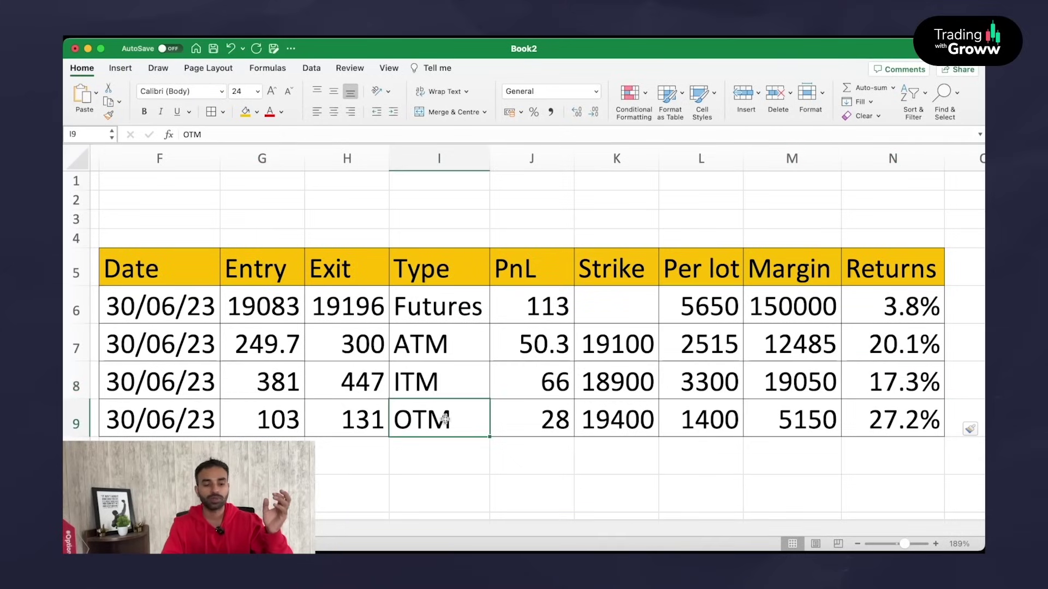
click(249, 420)
click(341, 423)
click(518, 415)
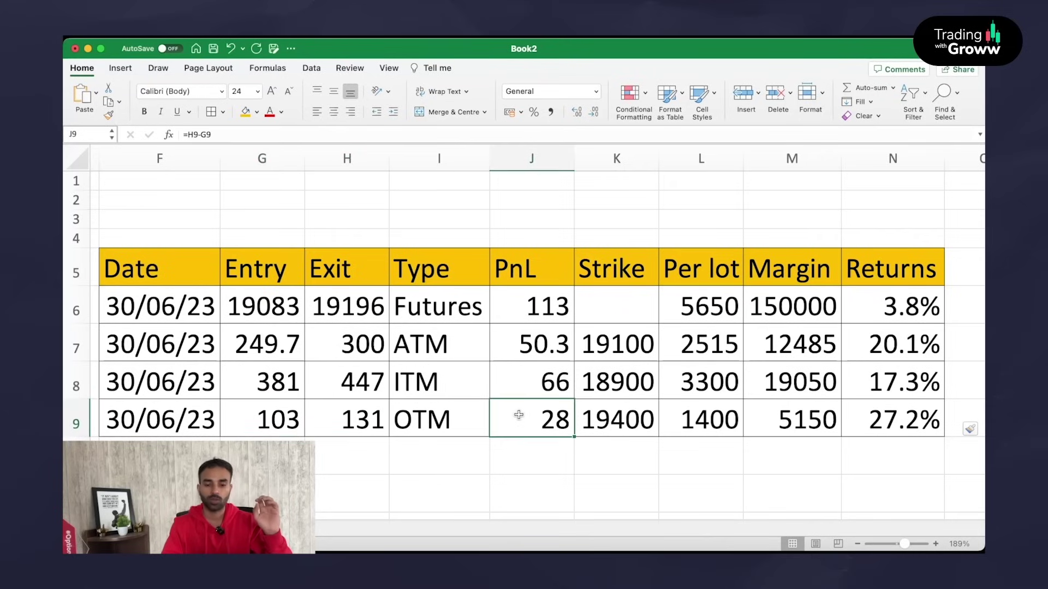
click(730, 419)
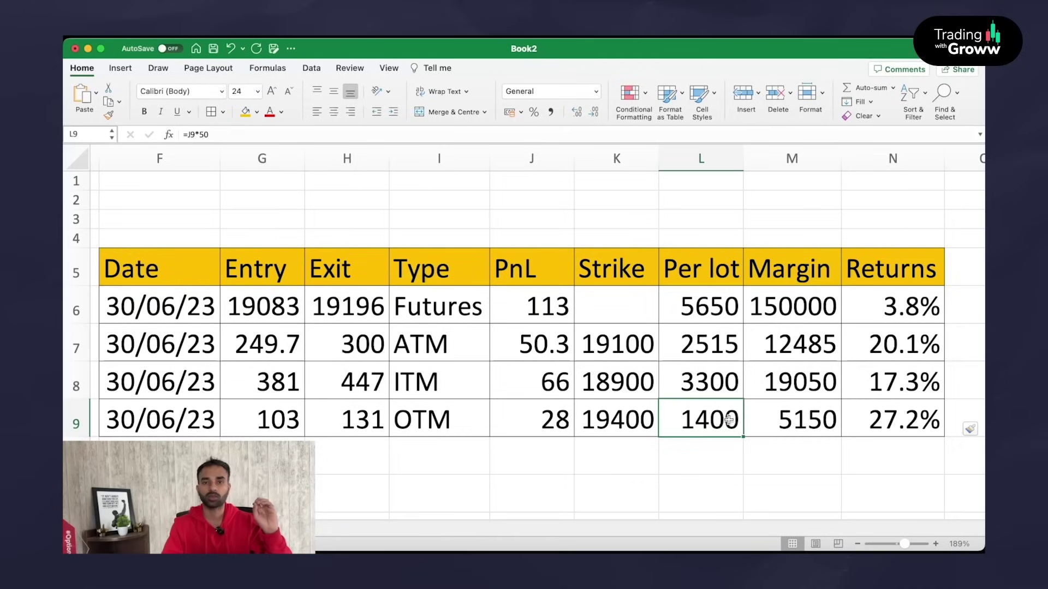
click(817, 416)
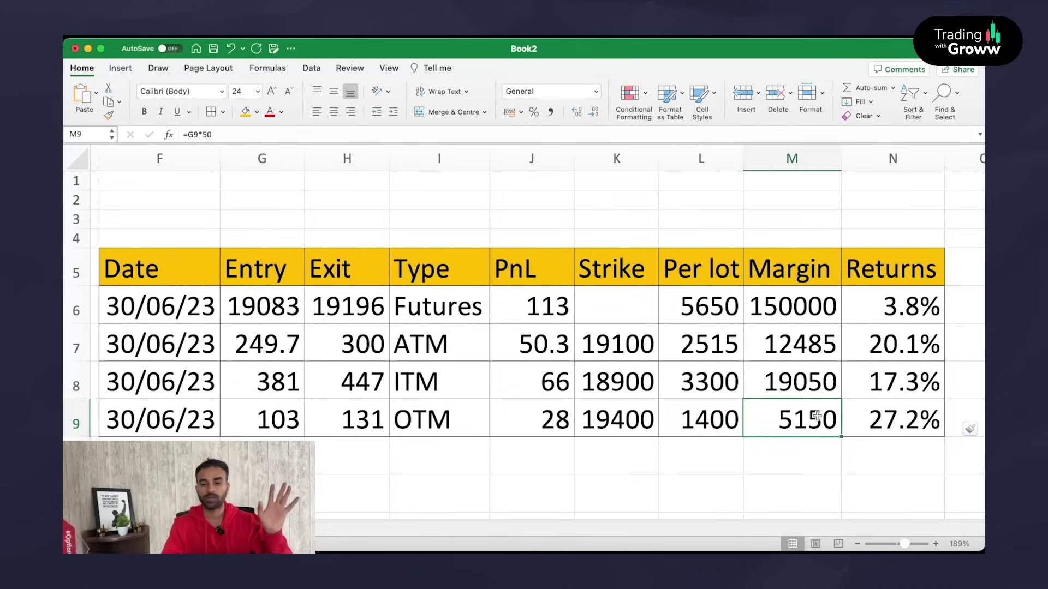
click(267, 416)
click(787, 425)
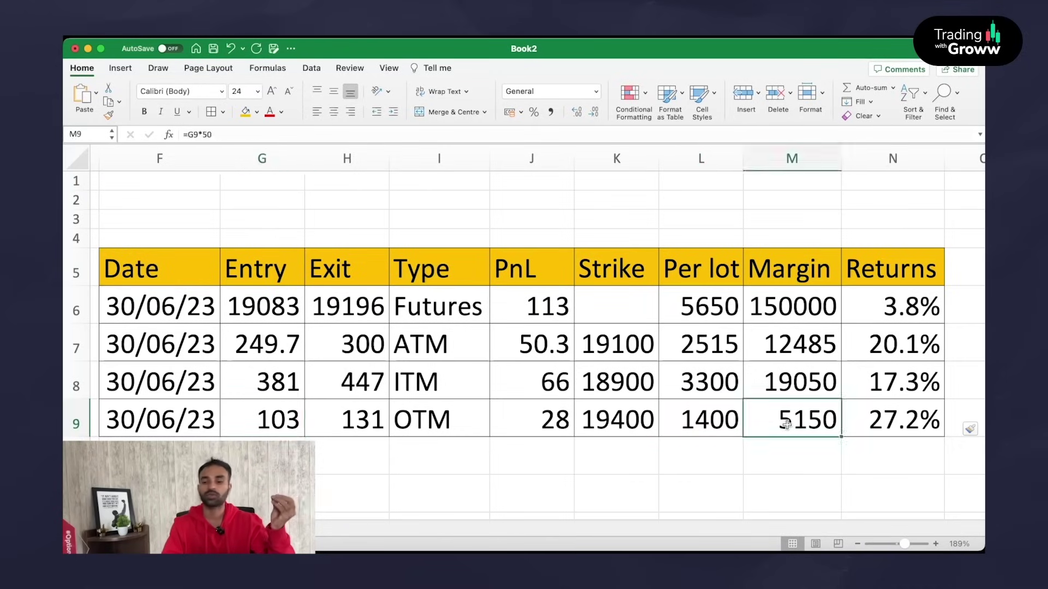
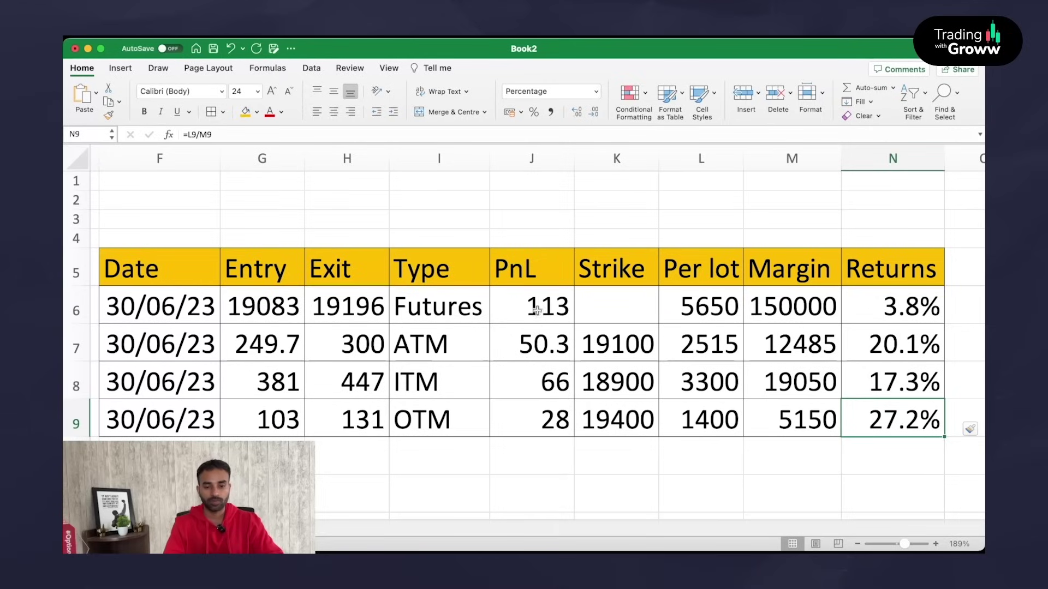
Compare the PnL cells across the Futures, ATM, ITM and OTM rows, and the options' per-lot profits
click(536, 161)
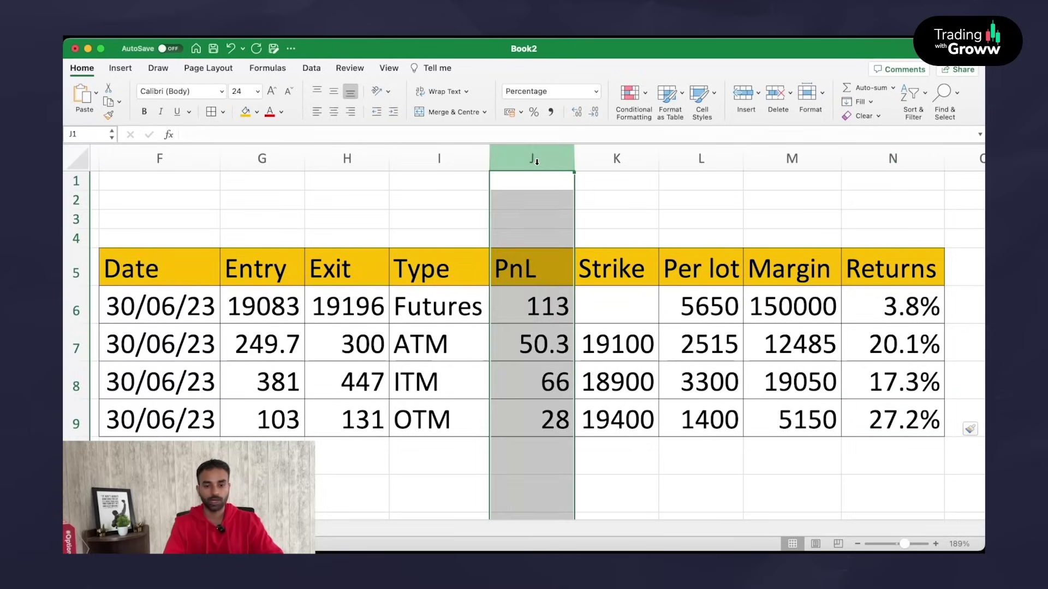
click(534, 310)
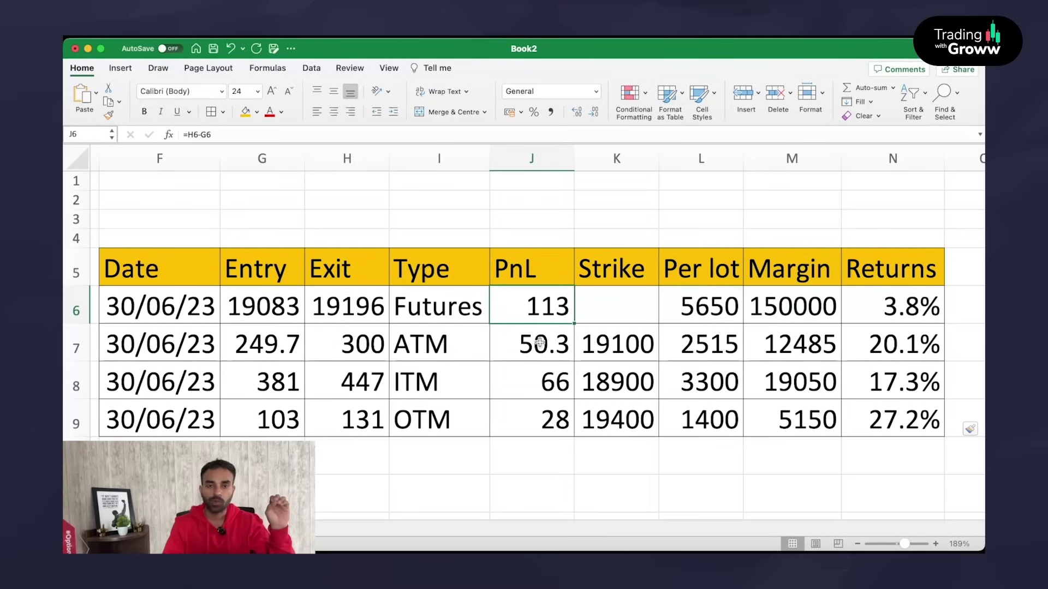
click(544, 382)
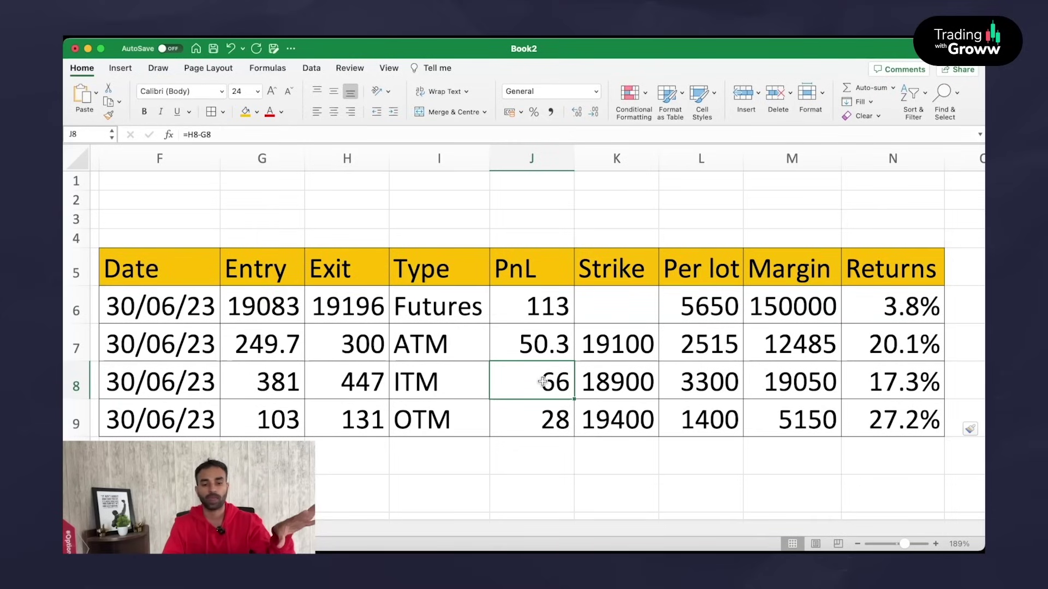
click(536, 345)
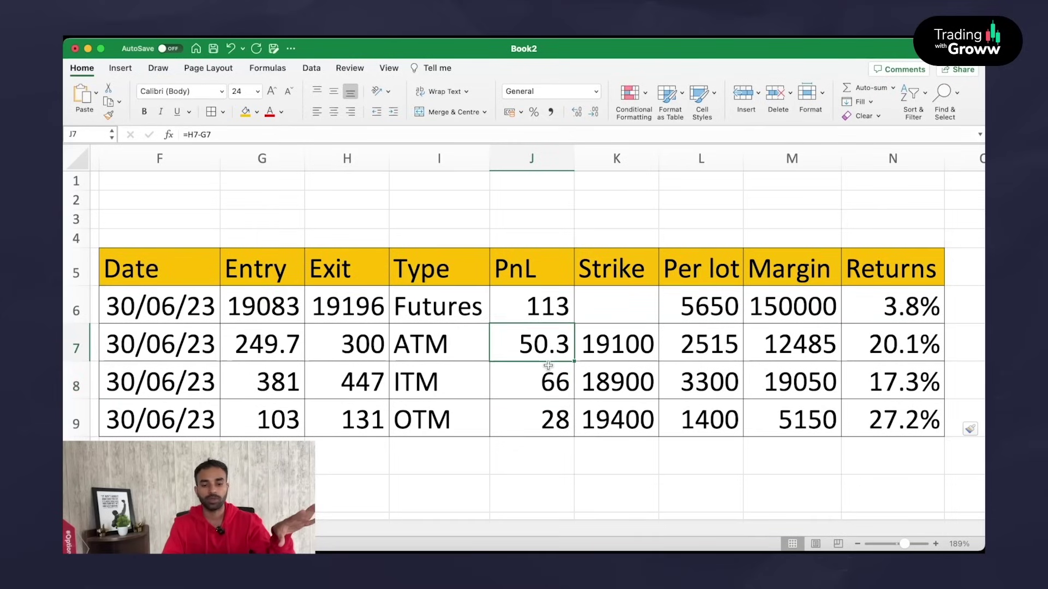
click(550, 417)
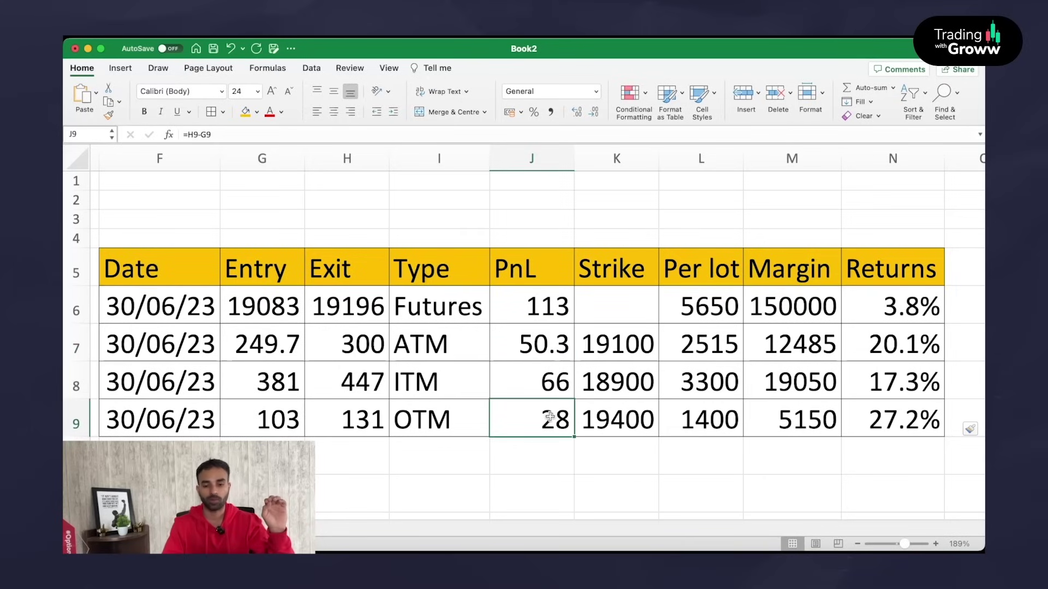
drag(711, 346, 711, 409)
click(711, 381)
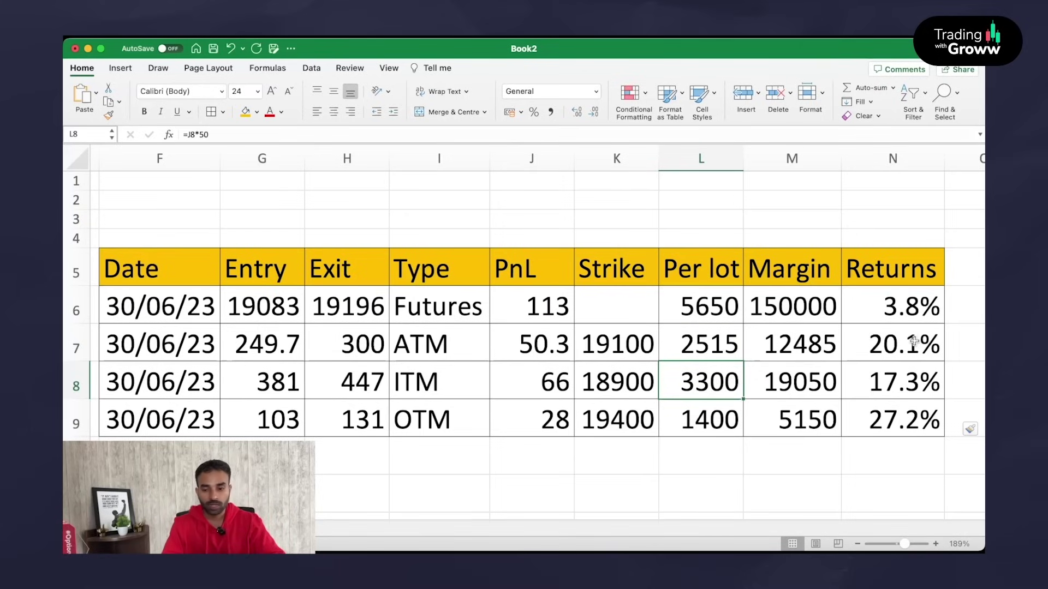
Highlight the OTM row's returns cell in the 30/06/23 table with the gold fill used for the headers
drag(928, 336, 975, 382)
click(759, 413)
scroll(546, 339, left, 2)
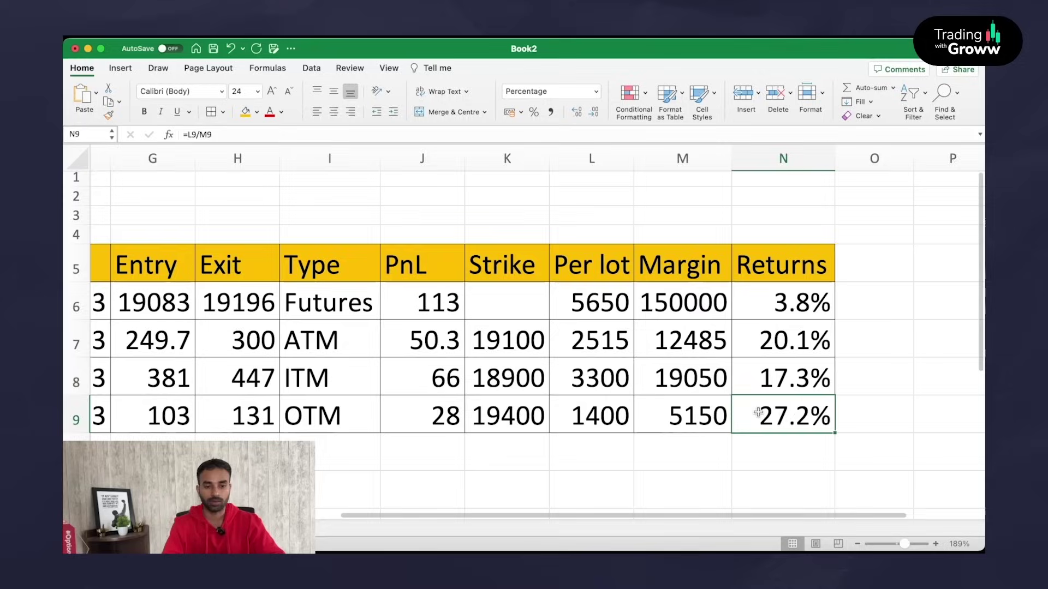
click(245, 112)
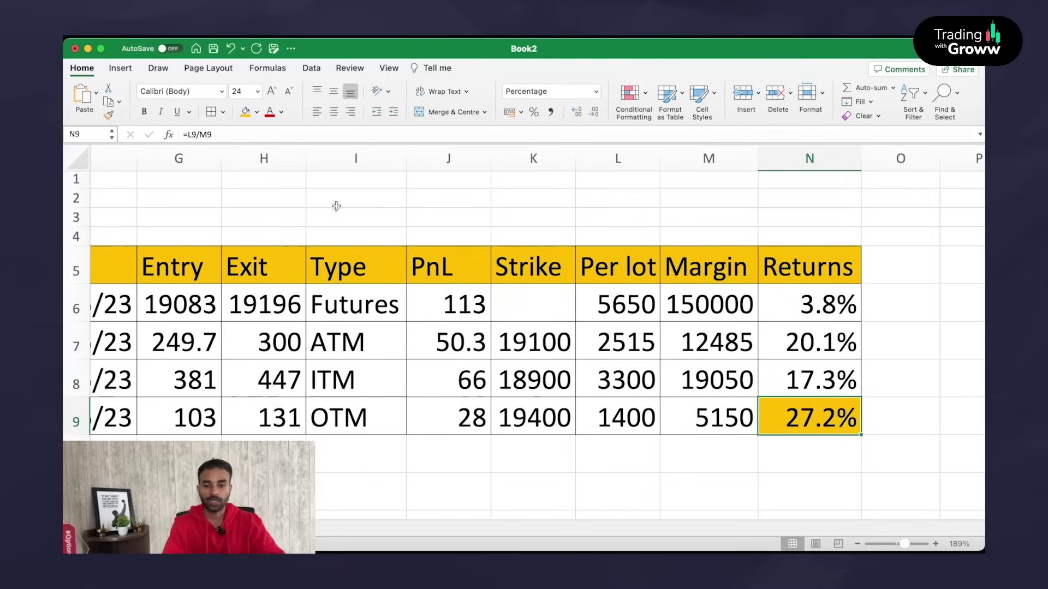
scroll(390, 305, left, 2)
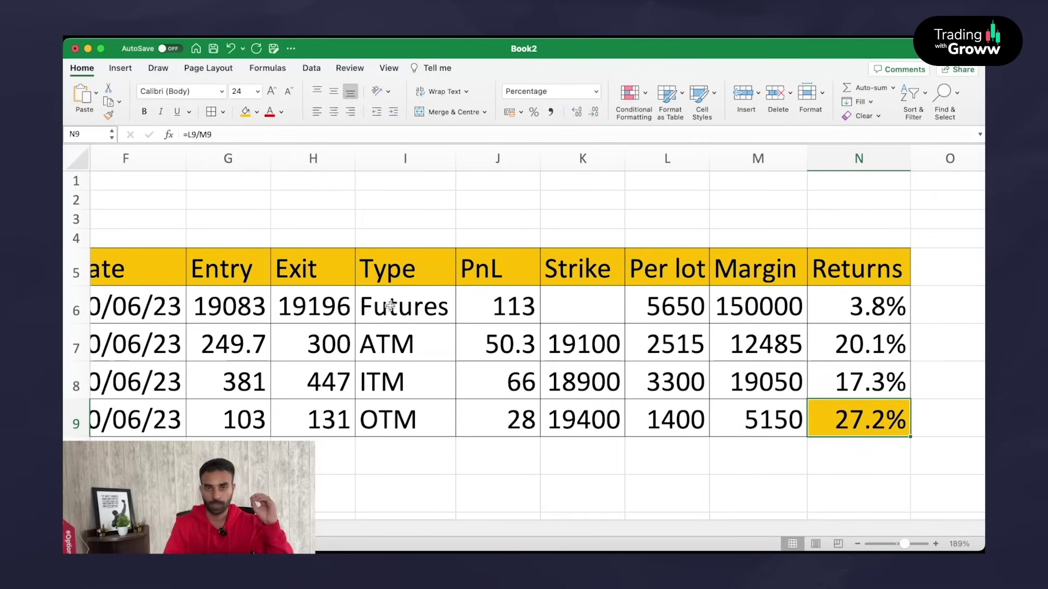
Review the OTM margin and returns, the ITM PnL and per-lot profit, and the ATM PnL in the 30/06/23 table
click(762, 417)
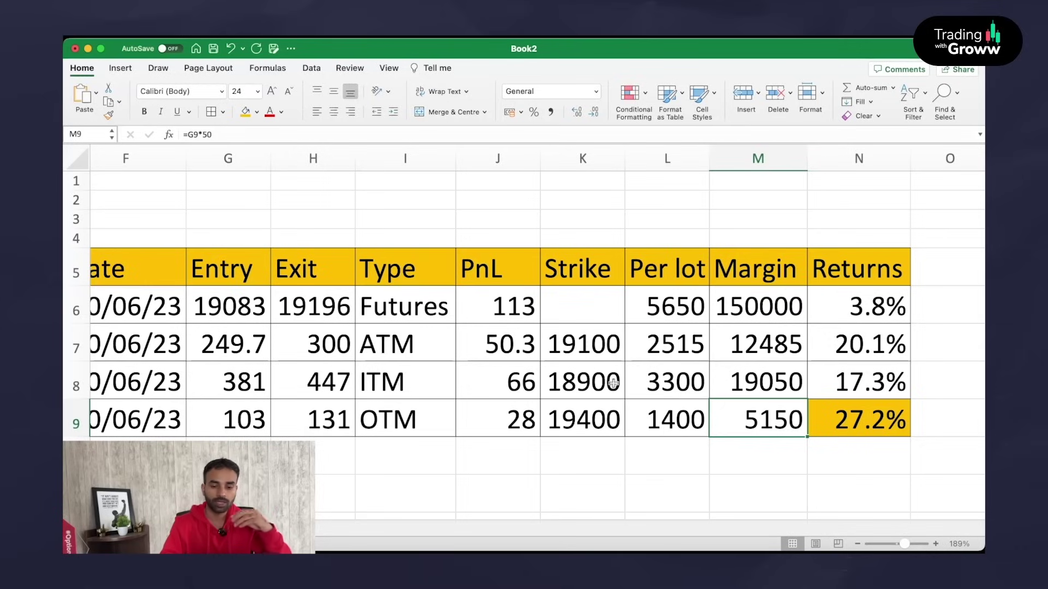
click(486, 382)
click(680, 374)
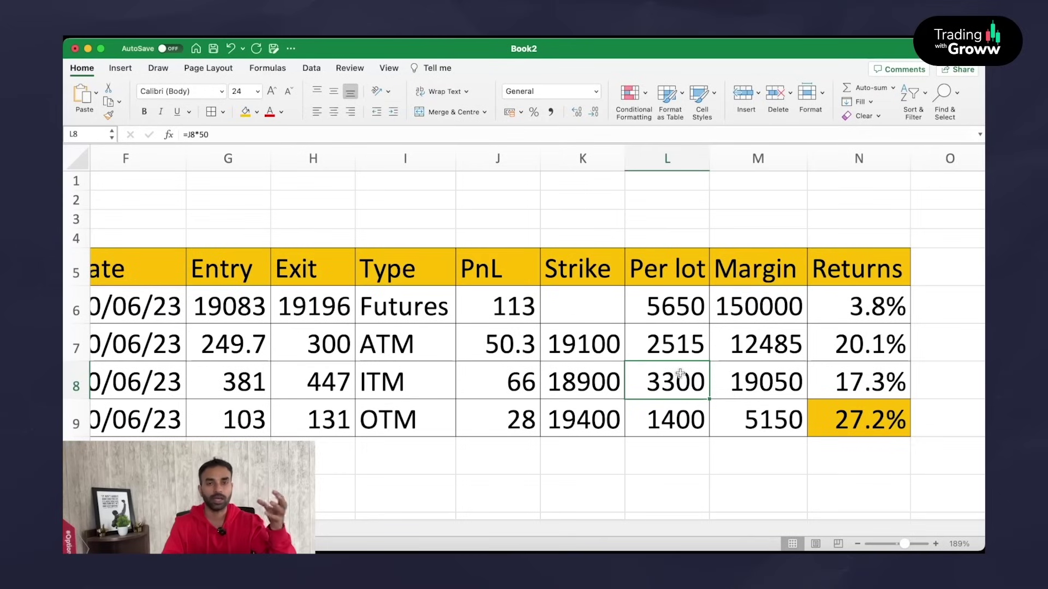
click(519, 344)
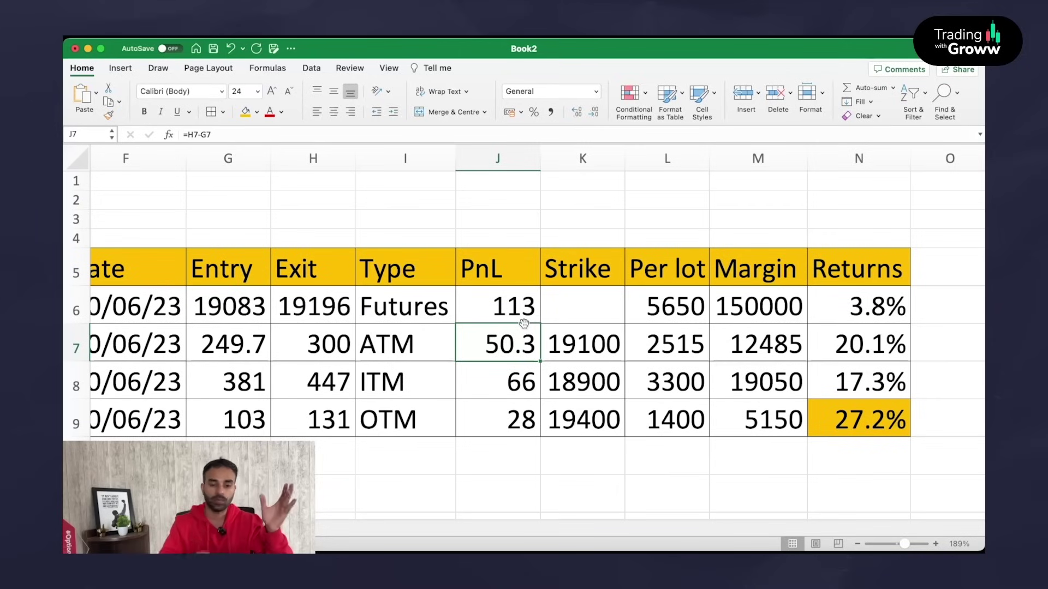
scroll(524, 323, left, 3)
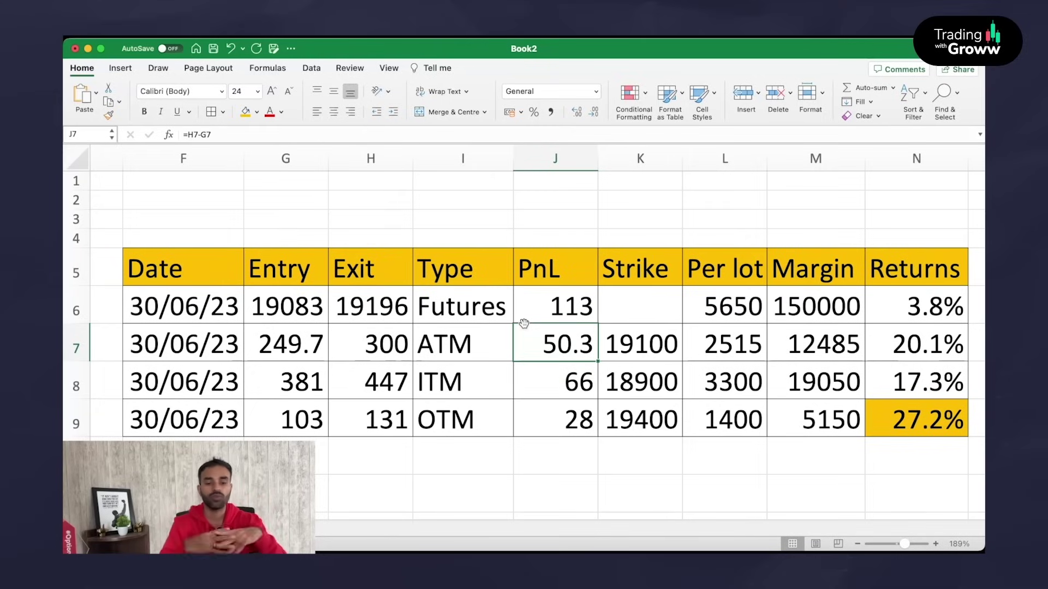
scroll(524, 324, right, 2)
click(915, 425)
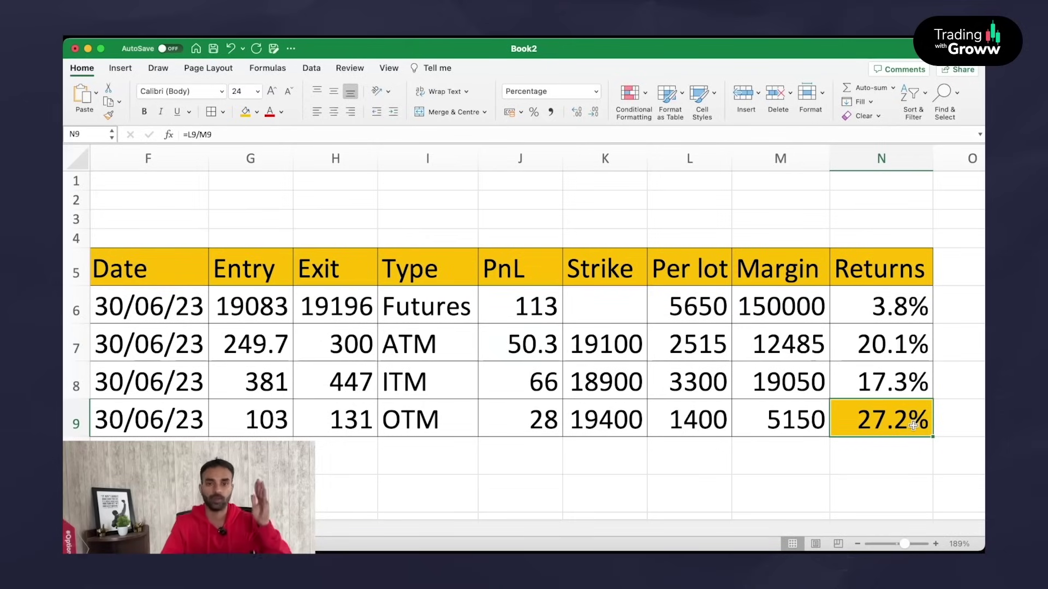
click(698, 377)
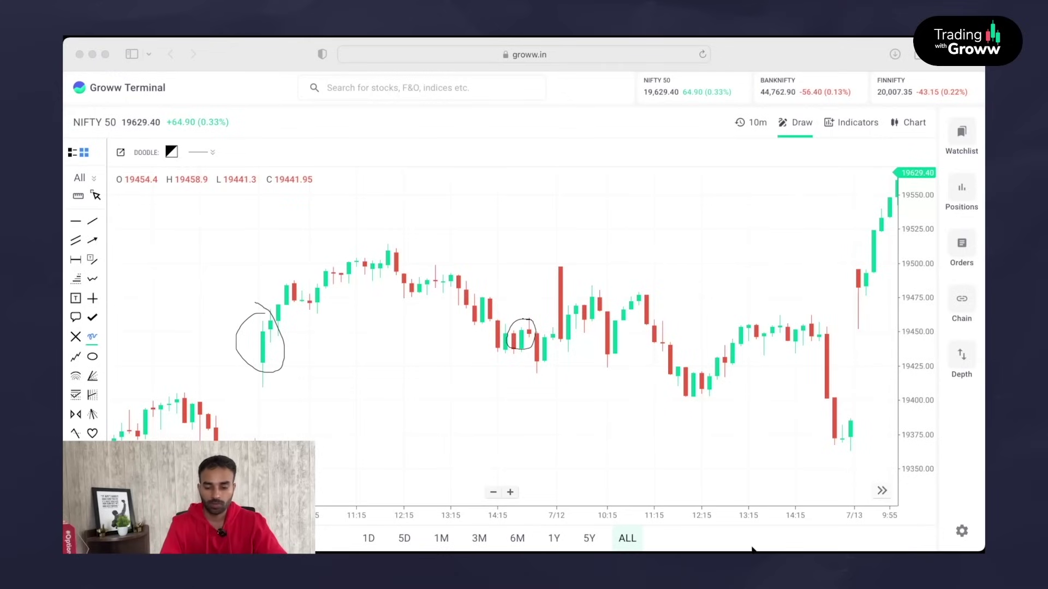
Examine the price movement between the two circled areas on Groww Terminal's NIFTY 50 chart, and return to the Excel workbook's 11/07/23 table
click(252, 381)
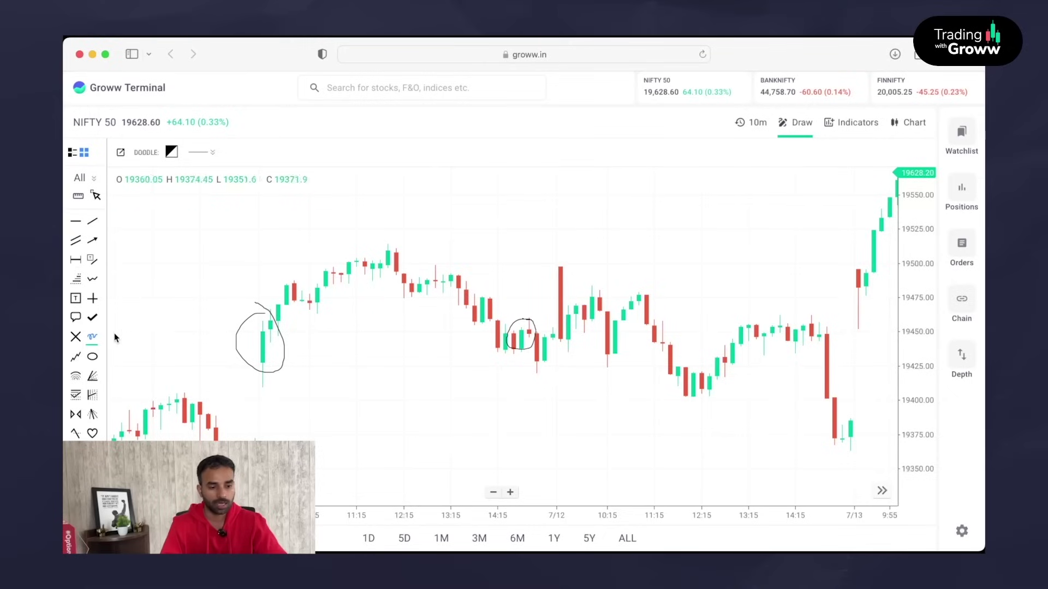
mouse_move(264, 315)
mouse_down()
mouse_move(507, 317)
mouse_move(528, 337)
mouse_move(256, 355)
mouse_move(398, 317)
mouse_up()
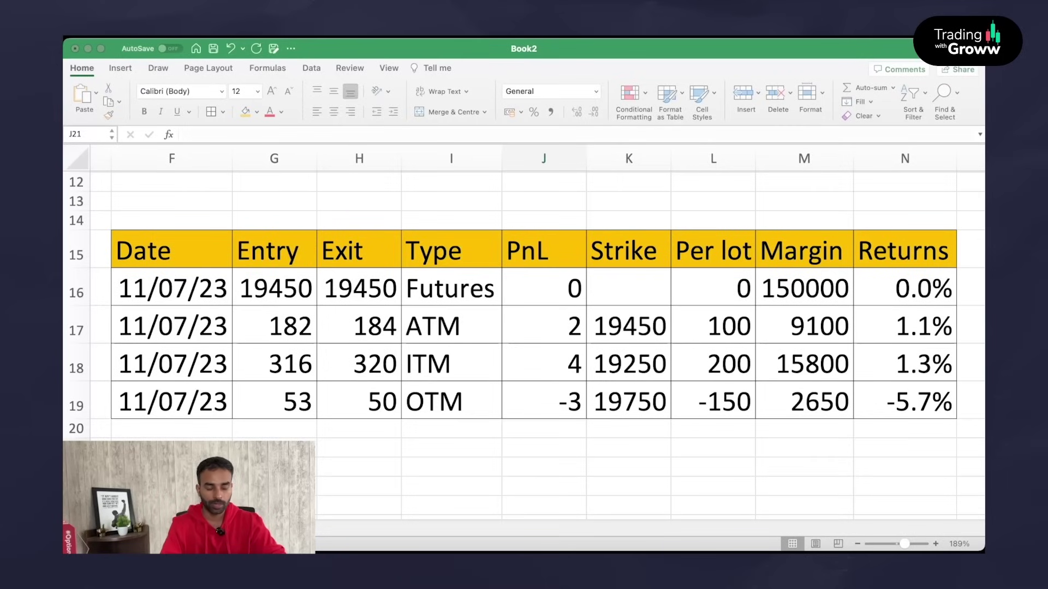
click(540, 531)
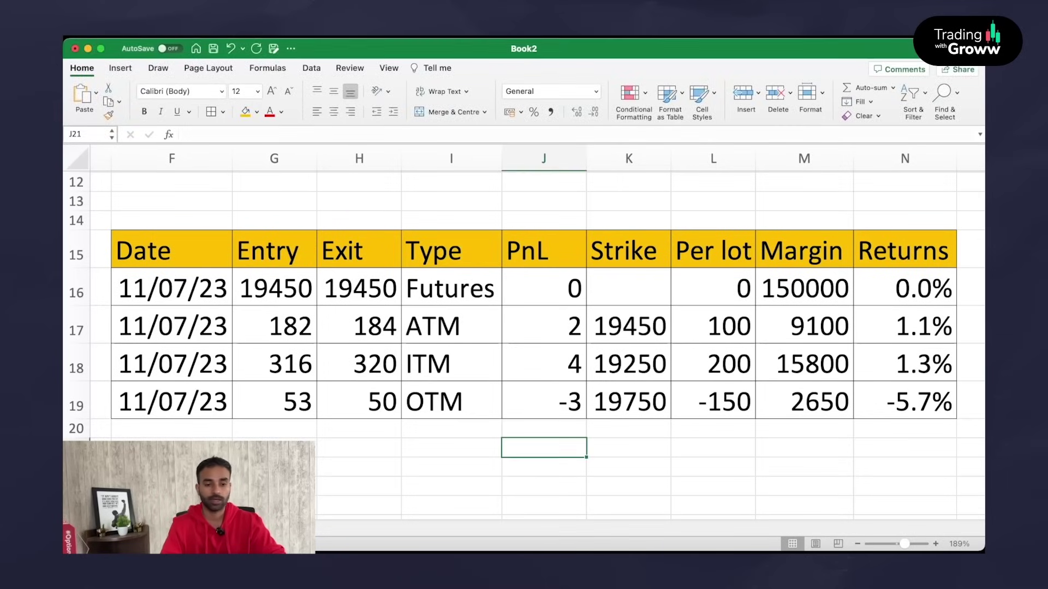
Examine the Futures row's entry, exit and PnL cells in the 11/07/23 table
click(278, 292)
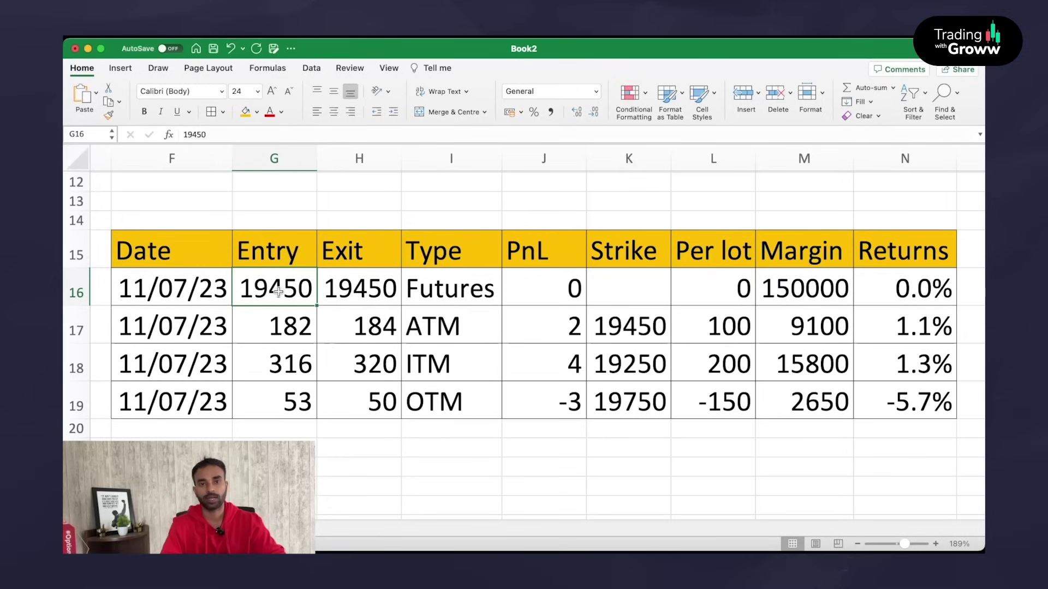
click(360, 292)
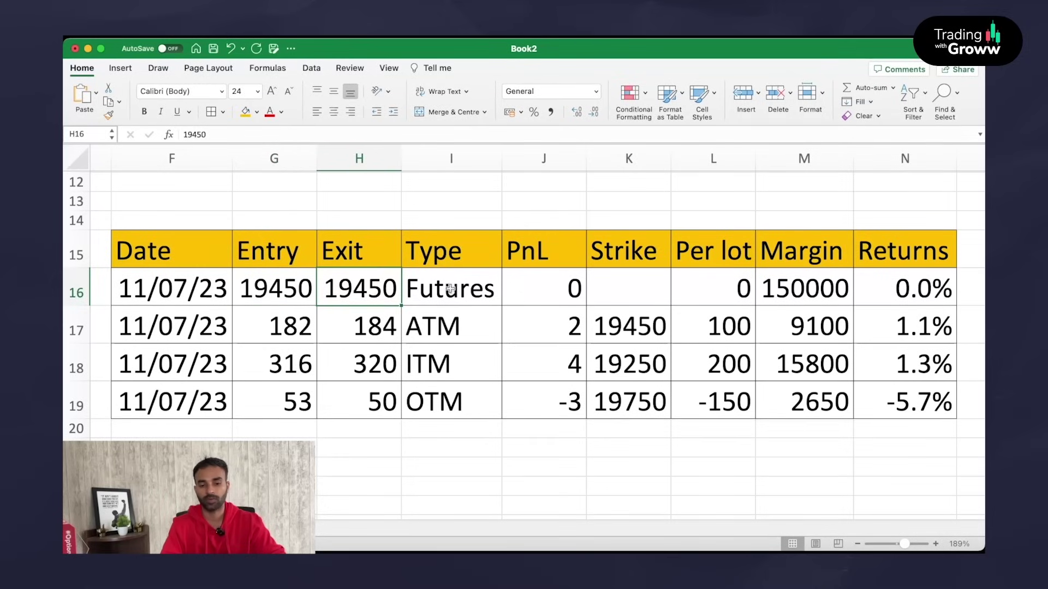
click(548, 291)
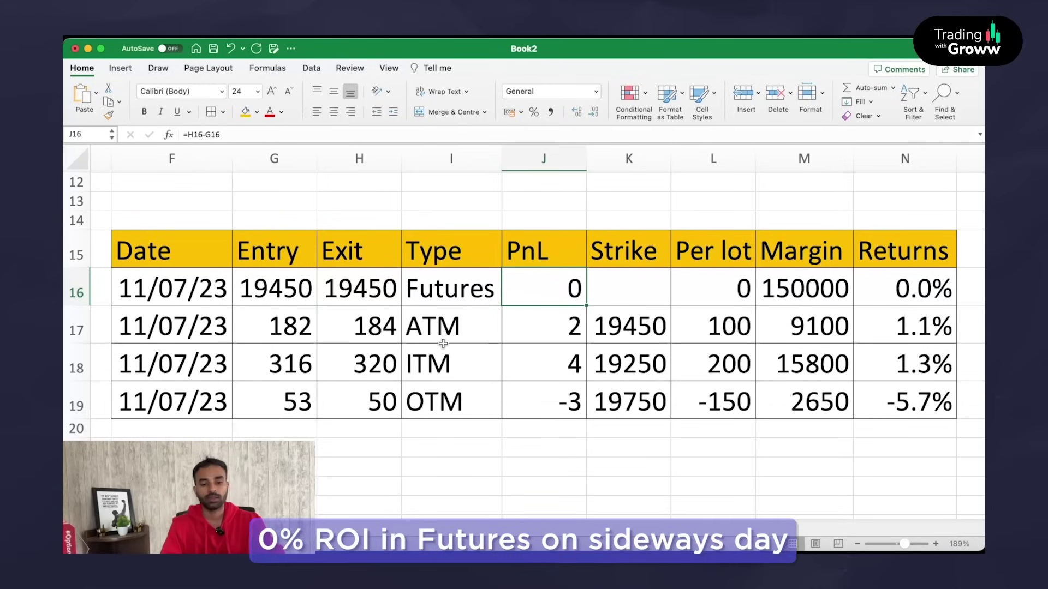
Examine the ATM, ITM and OTM strikes in the 11/07/23 table, and compare the ATM and ITM PnL cells
click(643, 334)
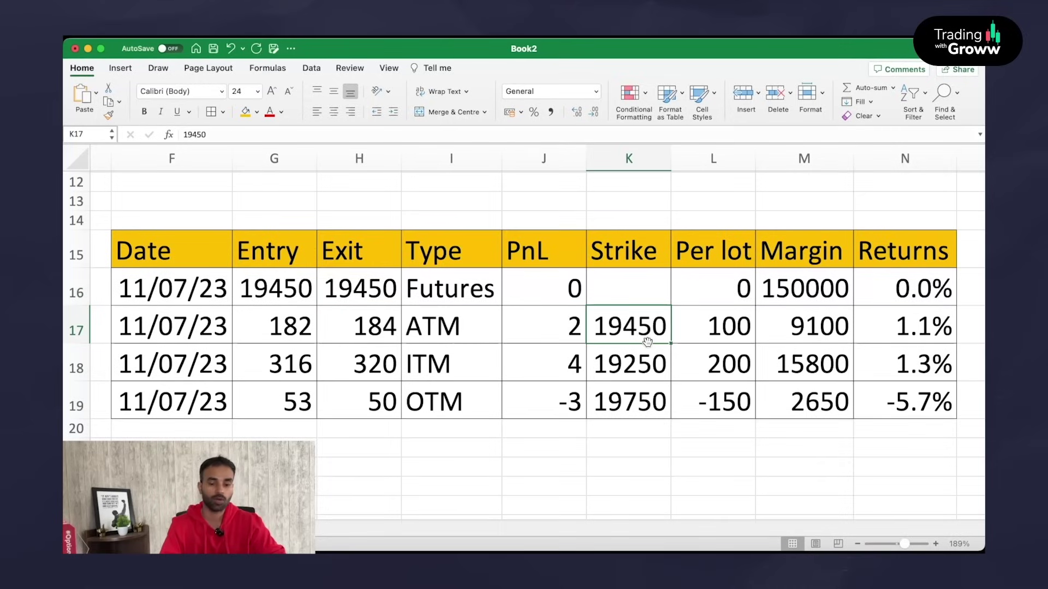
click(644, 368)
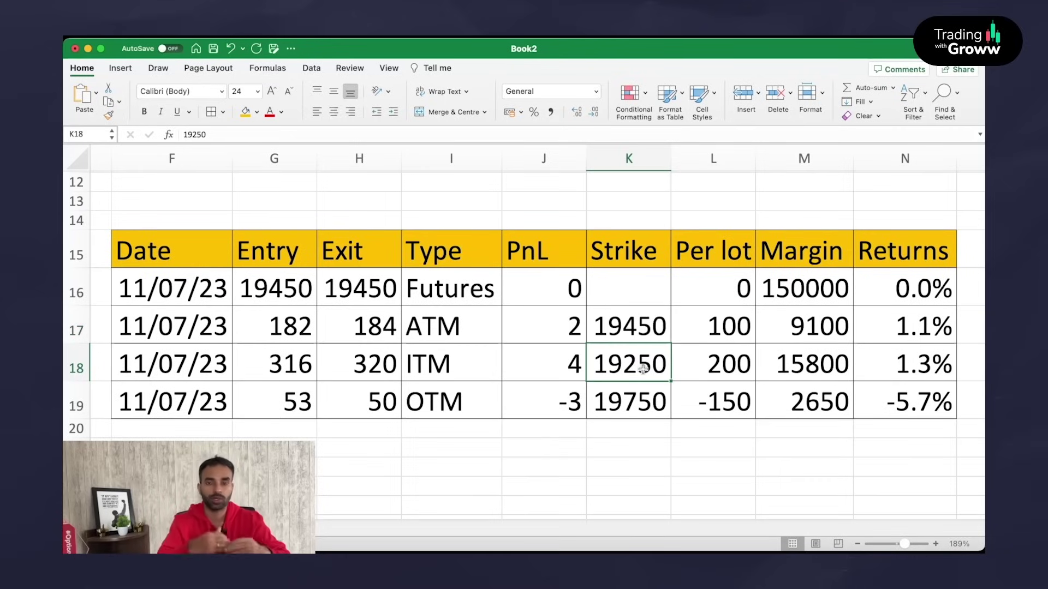
click(644, 415)
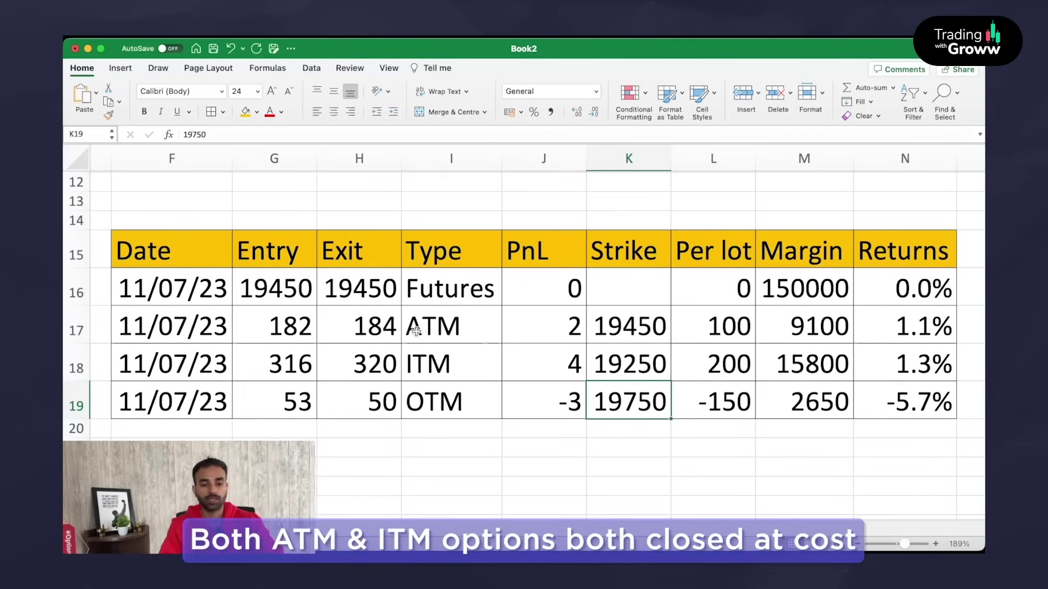
click(561, 327)
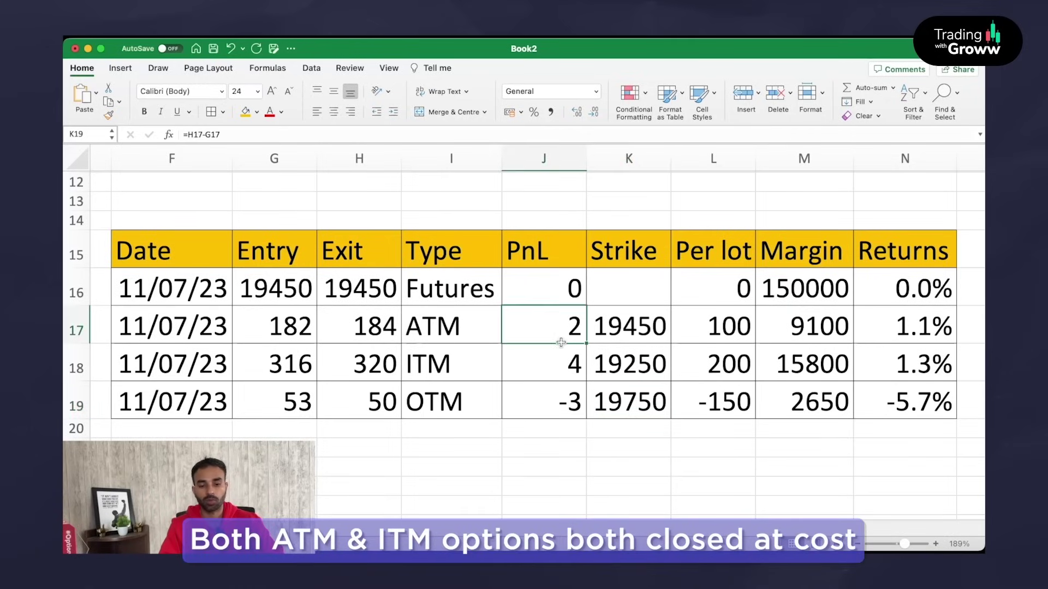
drag(560, 342, 561, 354)
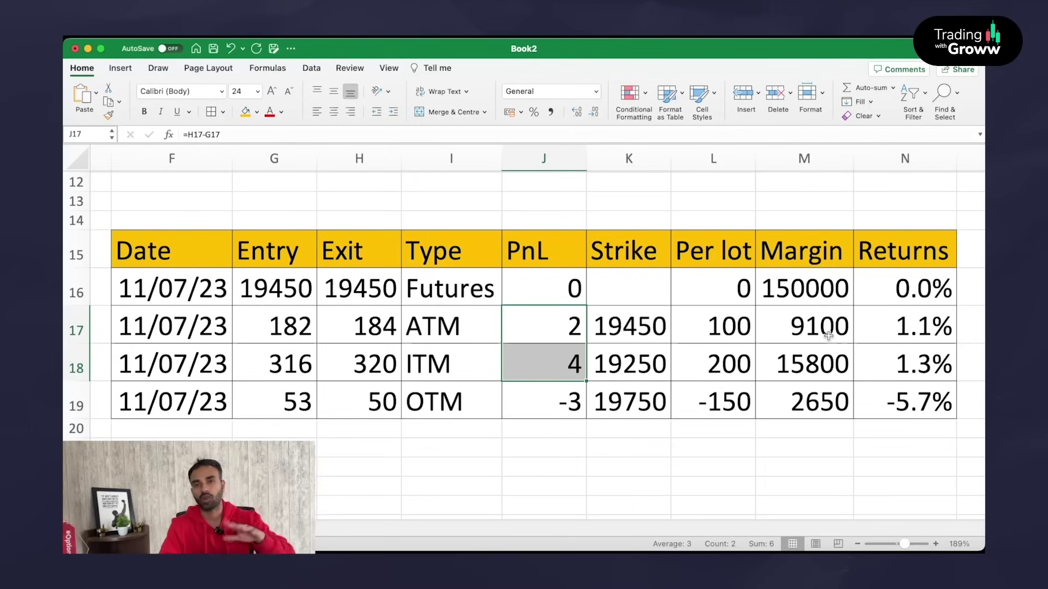
Highlight the OTM row's returns cell in the 11/07/23 table with the gold fill
click(902, 404)
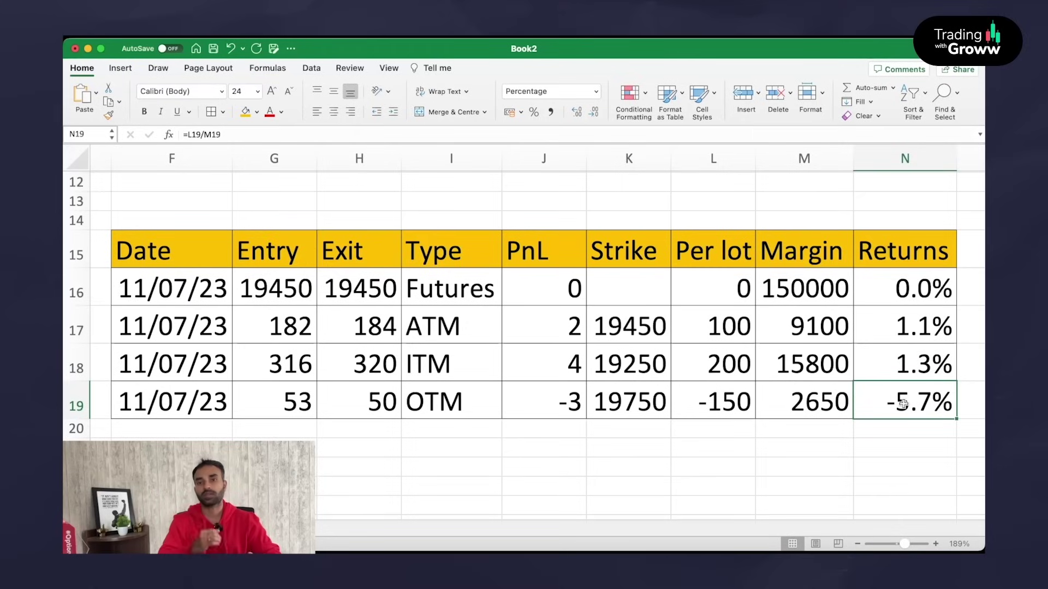
click(246, 113)
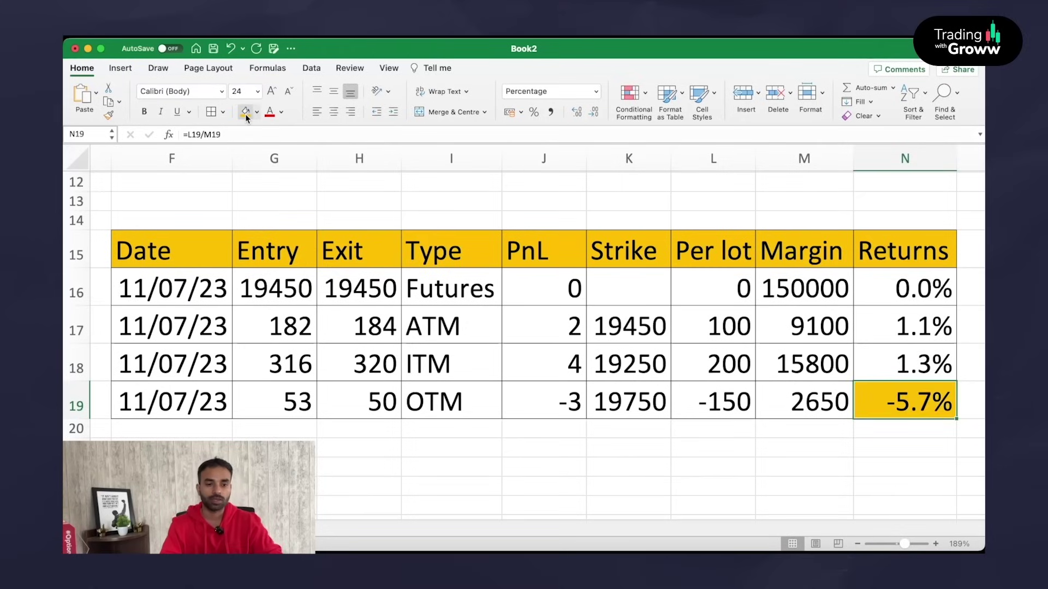